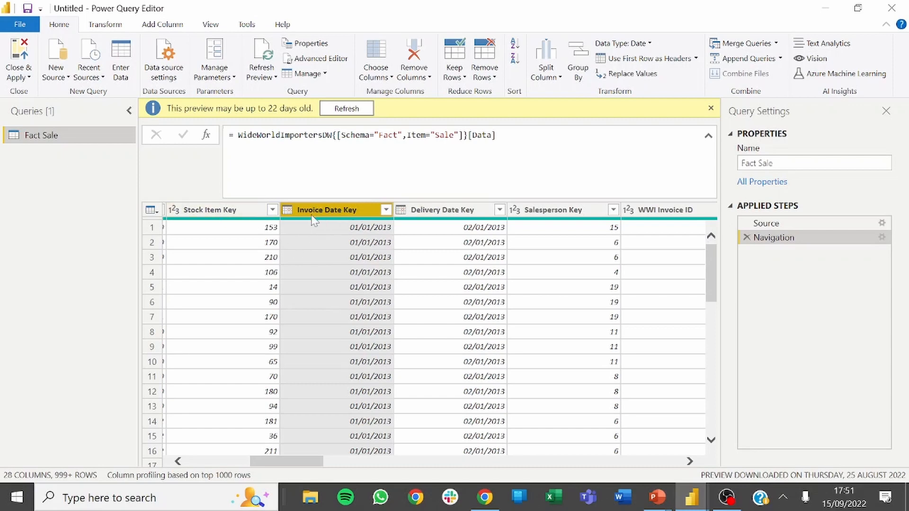
Add a custom step to the Fact Sale query that extracts the invoice dates as a list with Fact_Sale[Invoice Date Key].
click(206, 134)
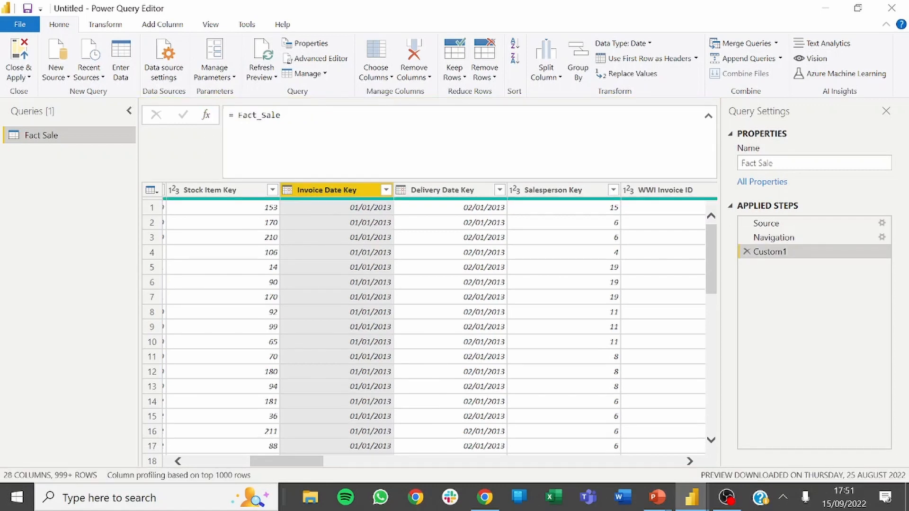
click(700, 121)
text([Li)
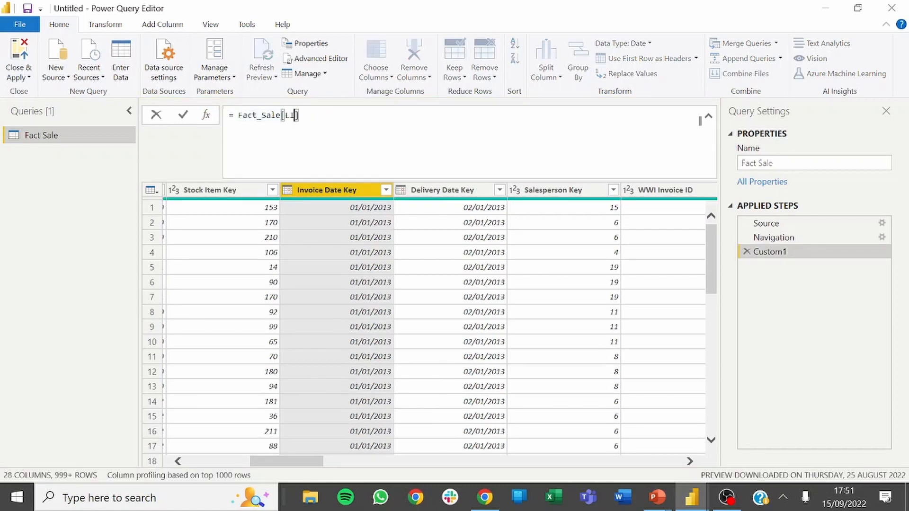
key(BackSpace)
key(BackSpace)
key(Delete)
text([Invoice Date Key)
key(Return)
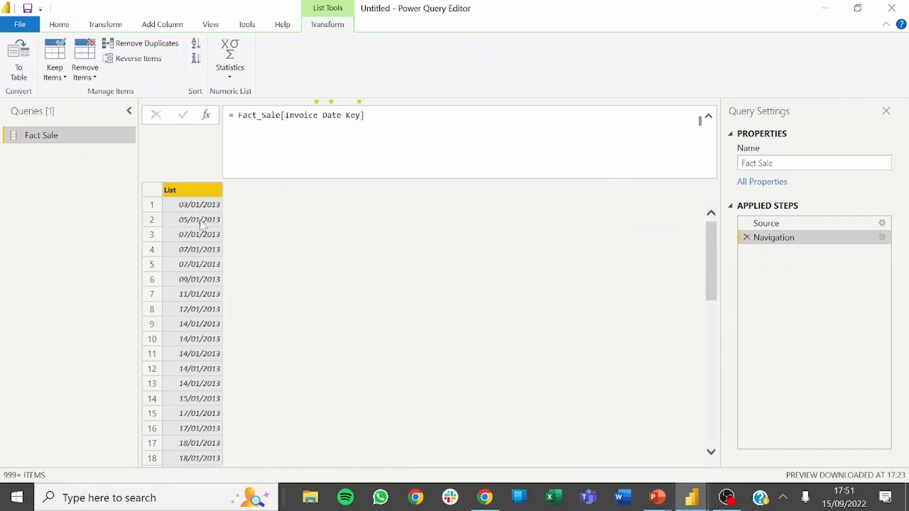
Wrap the invoice date list in List.Transform with each Date.Year(_) to convert every date to its year.
click(240, 115)
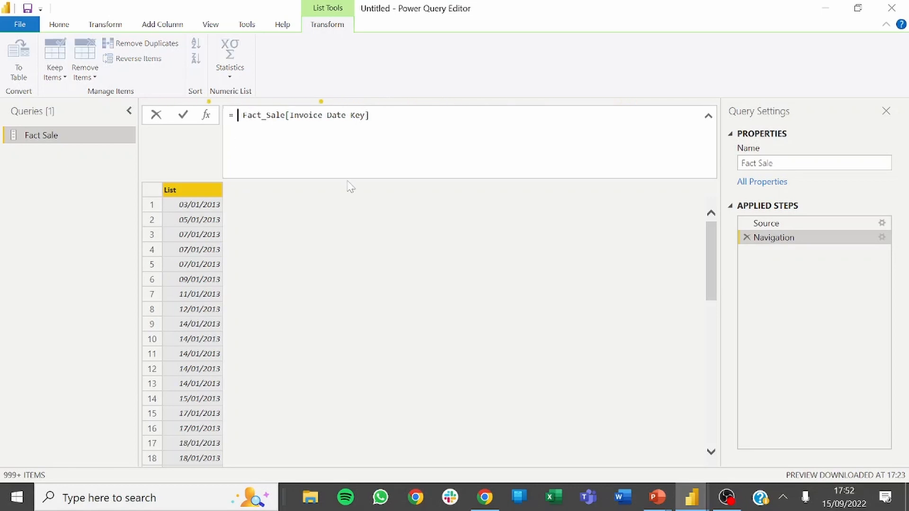
text(Listra)
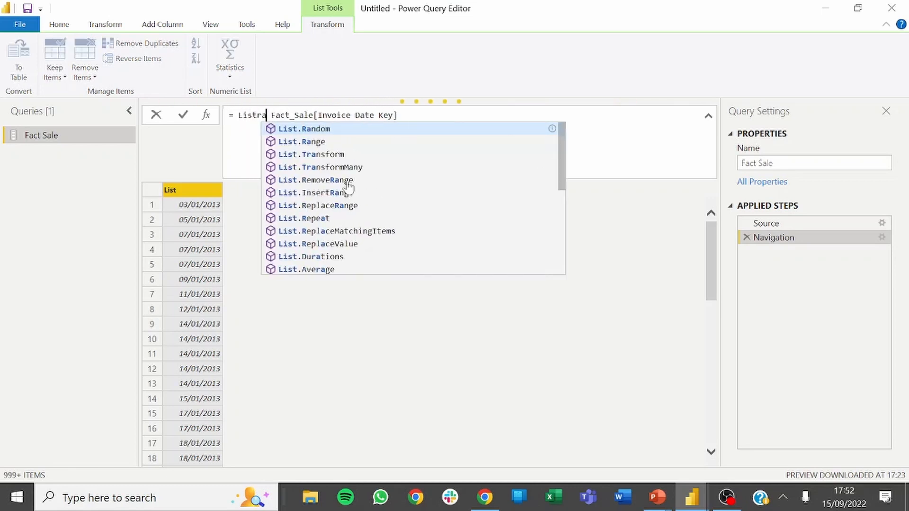
key(BackSpace)
key(BackSpace)
text(.Transform)
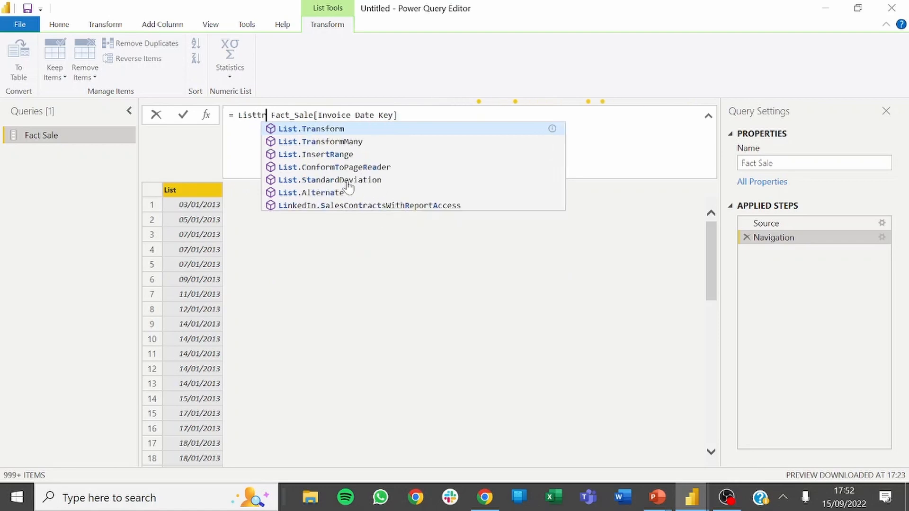
key(Tab)
text(()
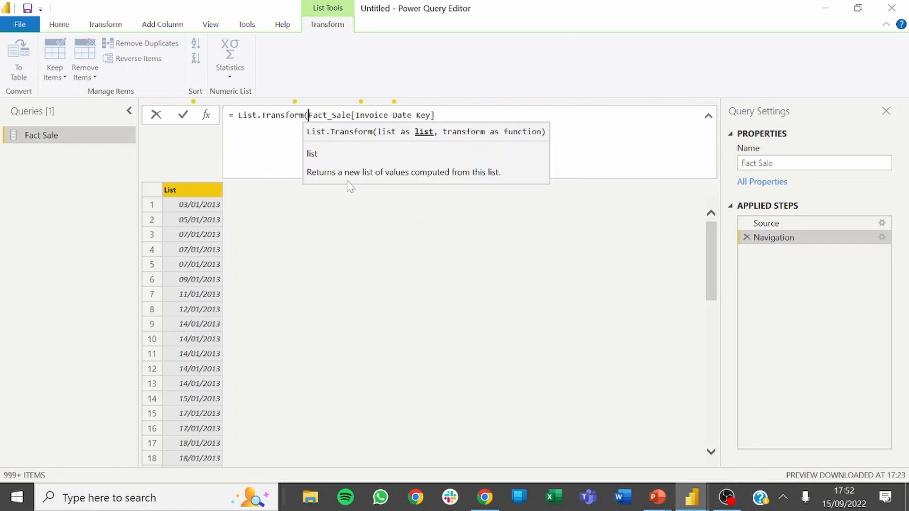
key(End)
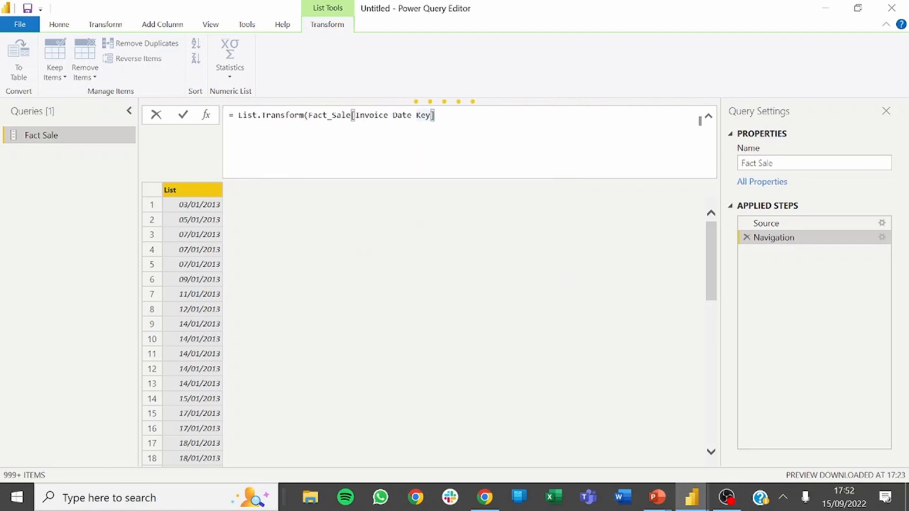
text(, e)
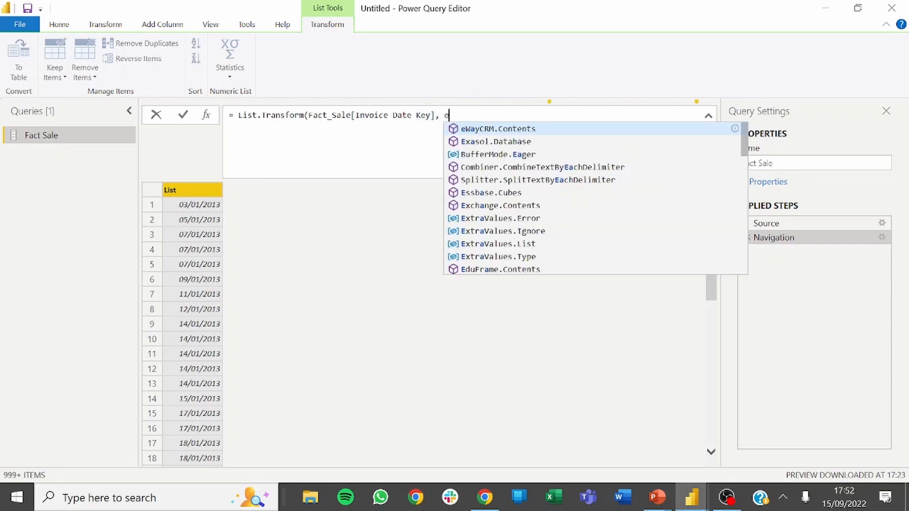
text(ach Date.Year)
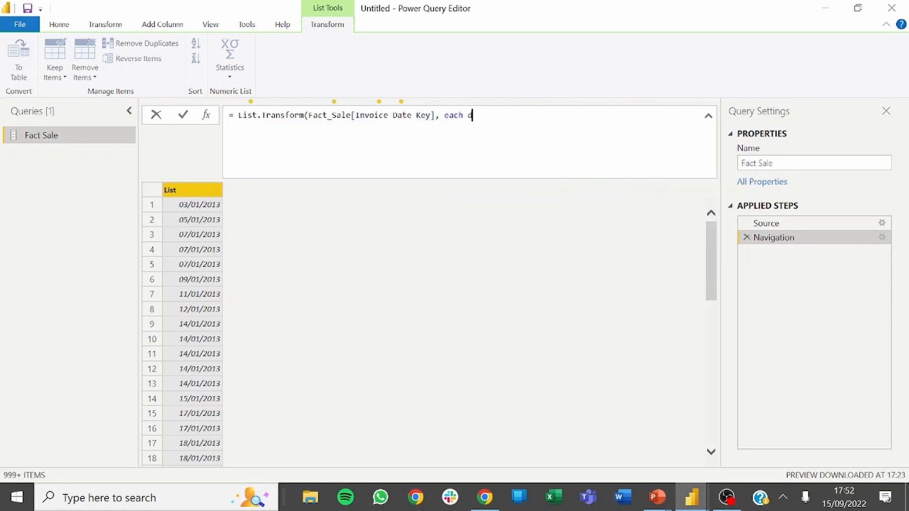
text((_))
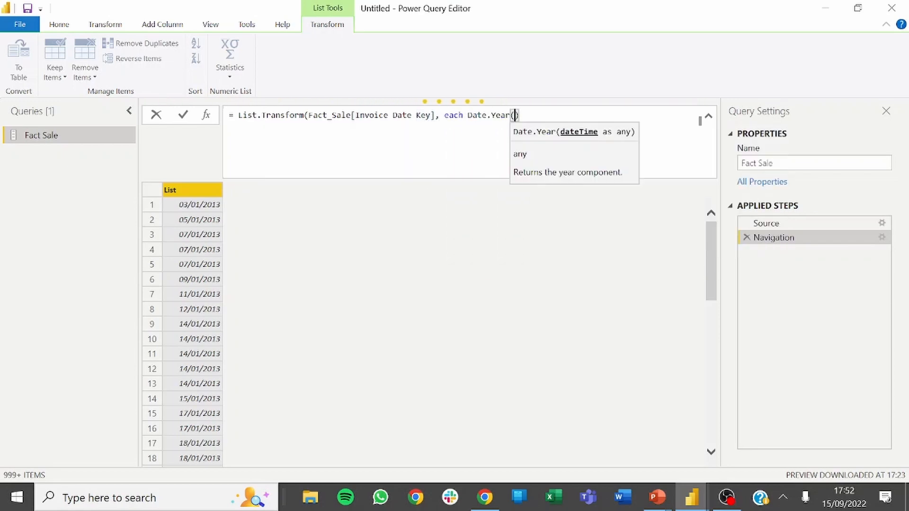
text())
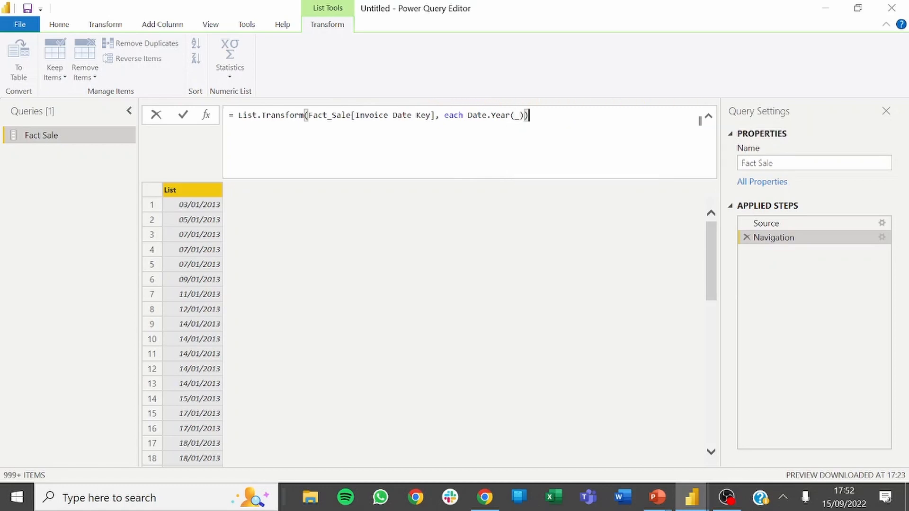
key(Return)
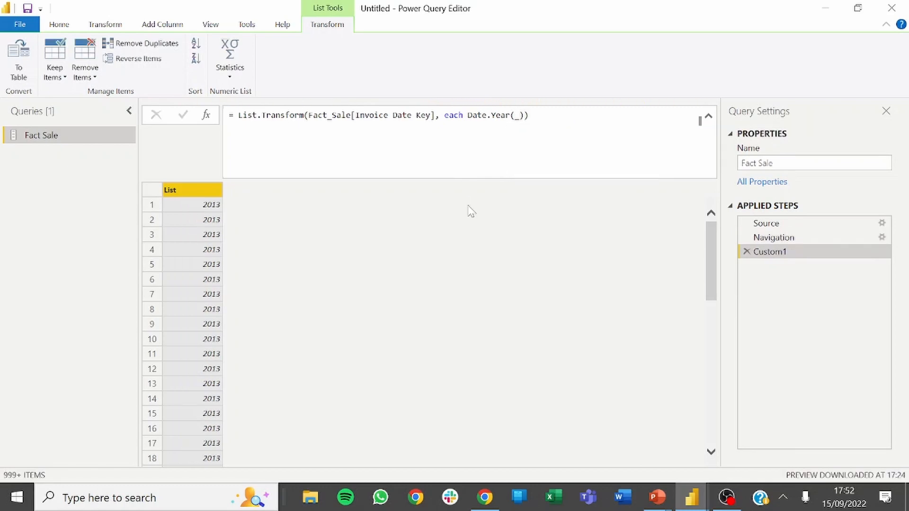
Wrap the List.Transform expression in List.Distinct to keep only the unique years.
click(308, 116)
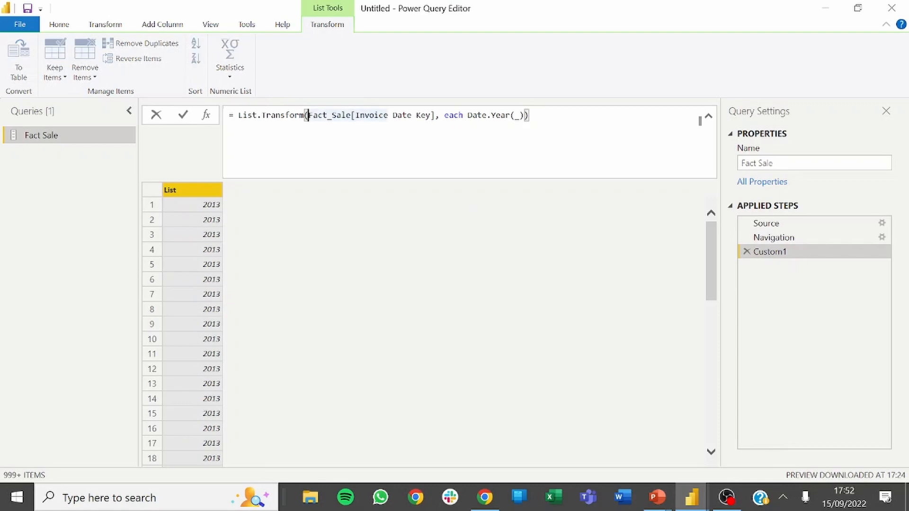
key(shift+Return)
key(BackSpace)
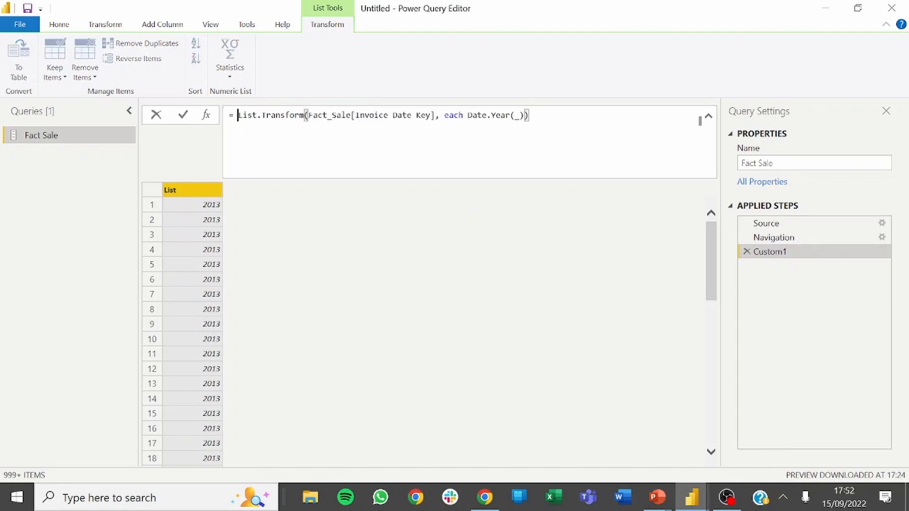
key(Left)
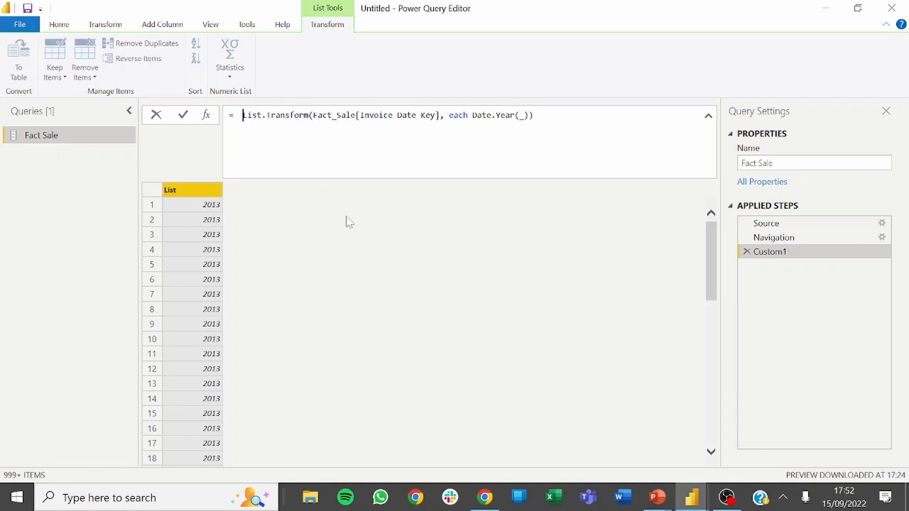
text(List)
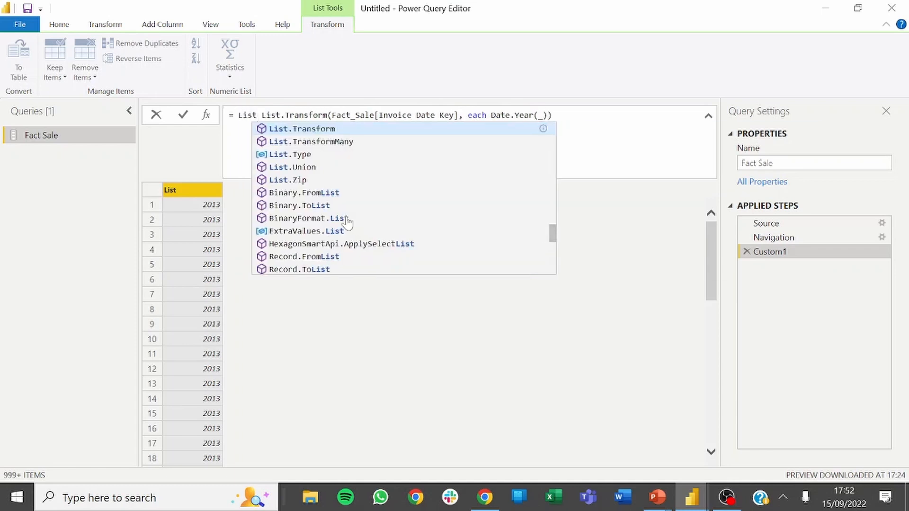
text(.Distinct()
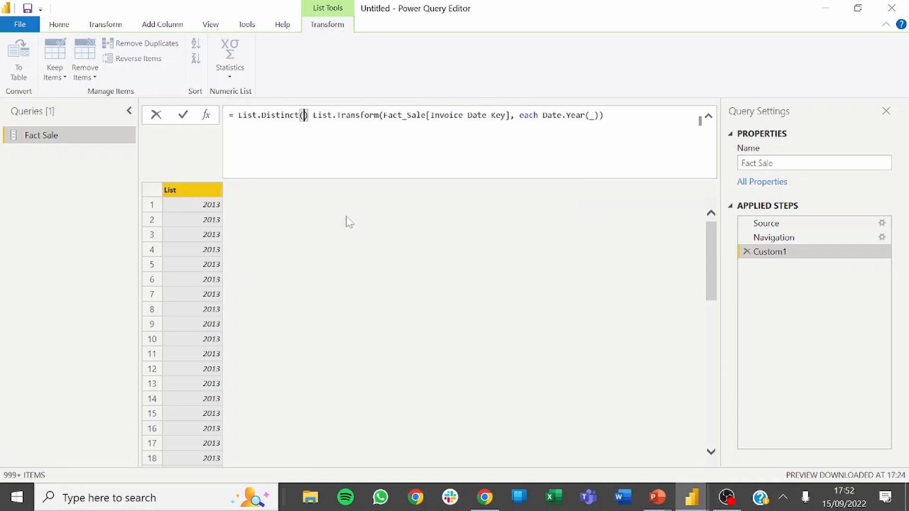
key(Delete)
key(Delete)
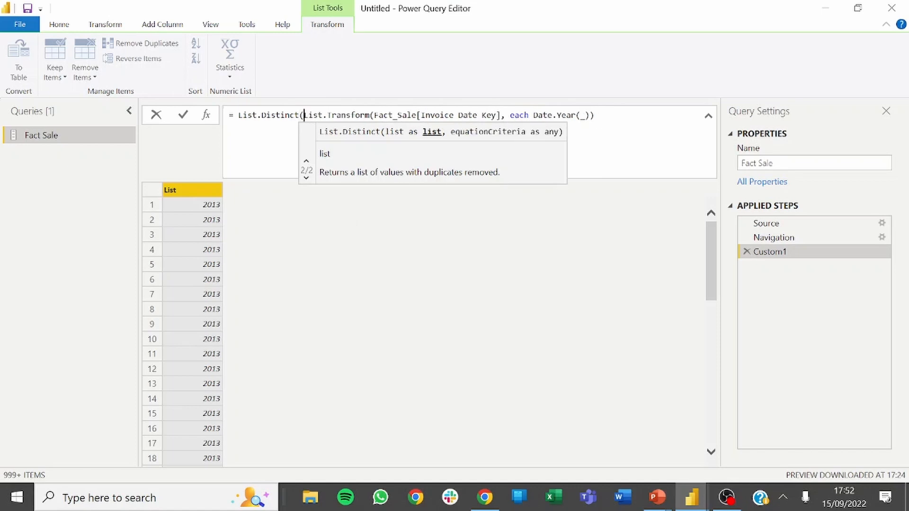
click(700, 121)
text())
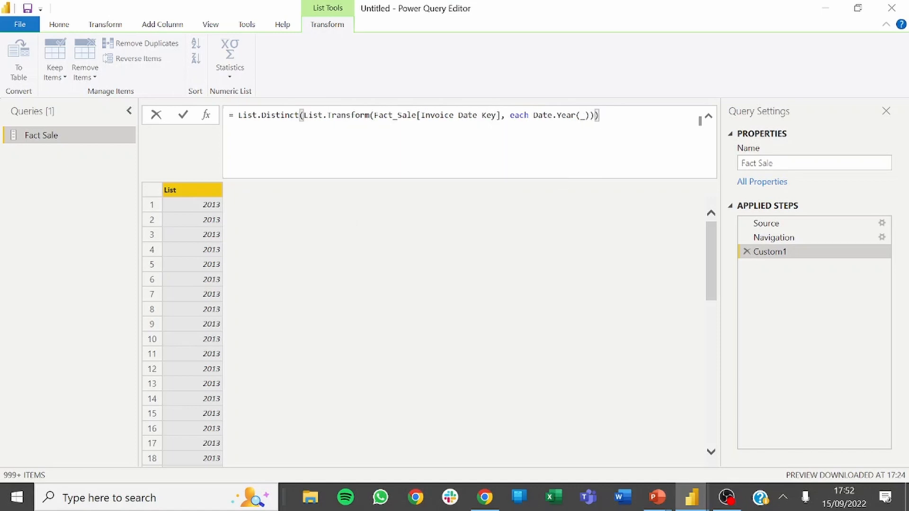
key(Return)
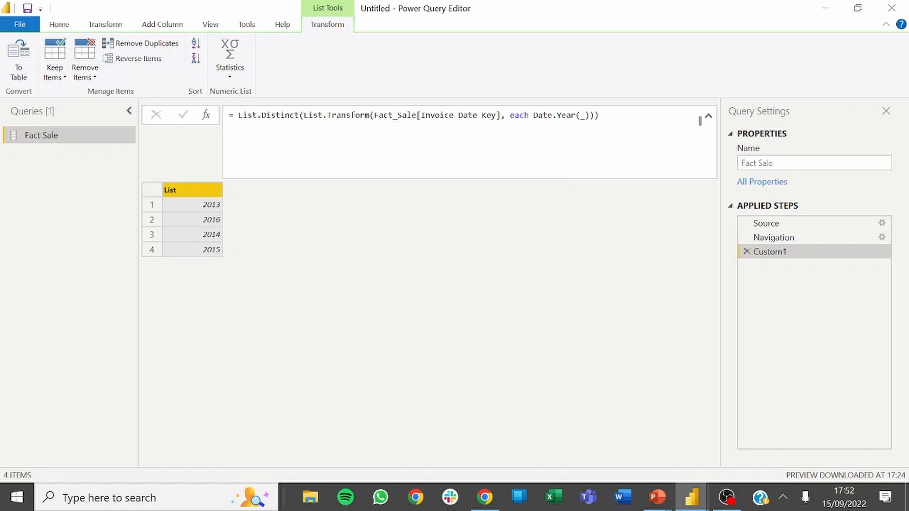
Wrap the List.Distinct expression in List.Count to count the unique years.
click(237, 115)
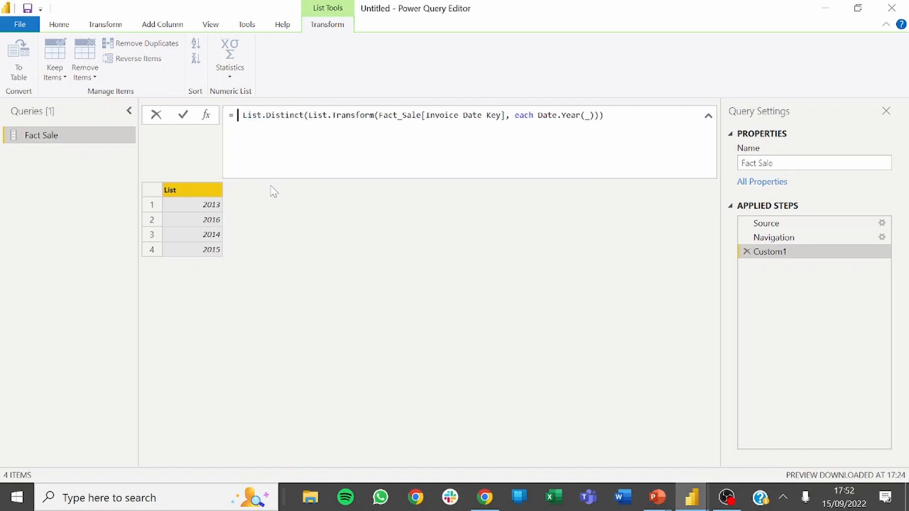
text(List.Distin)
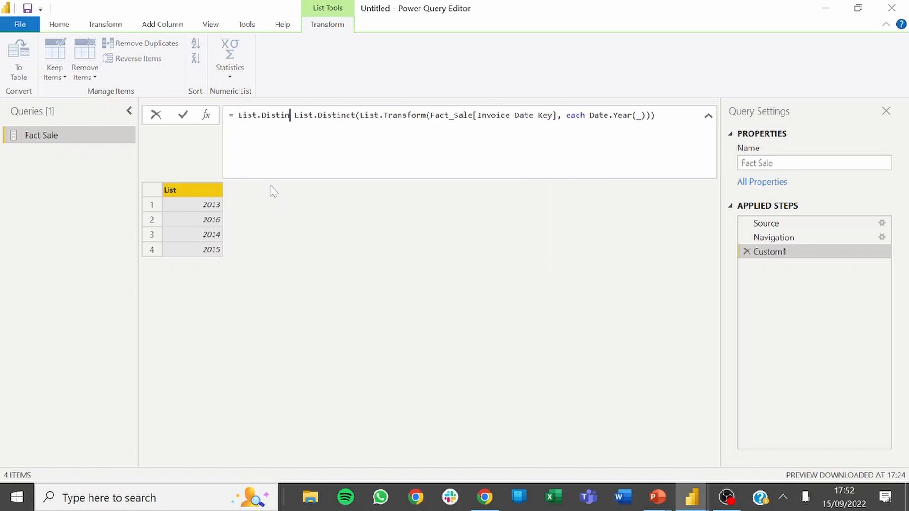
key(BackSpace)
key(BackSpace)
key(BackSpace)
key(BackSpace)
key(BackSpace)
key(BackSpace)
text(Count)
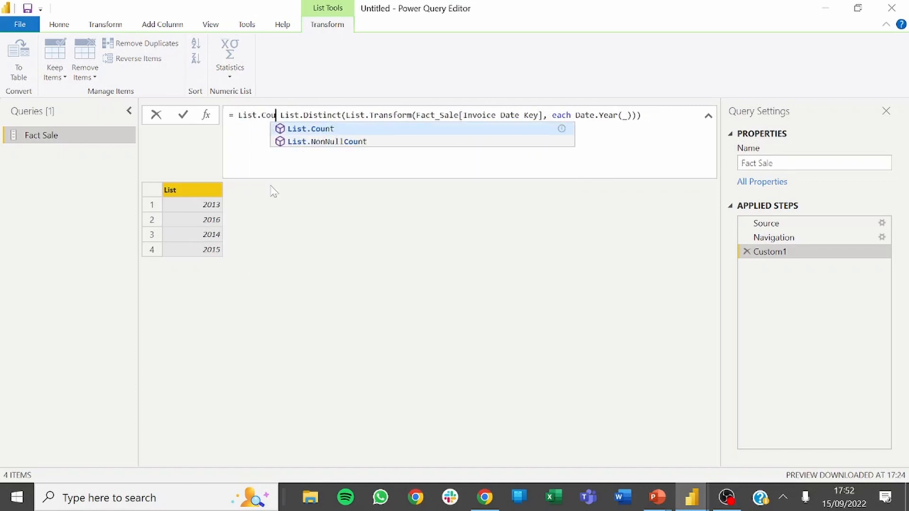
text(()
key(Delete)
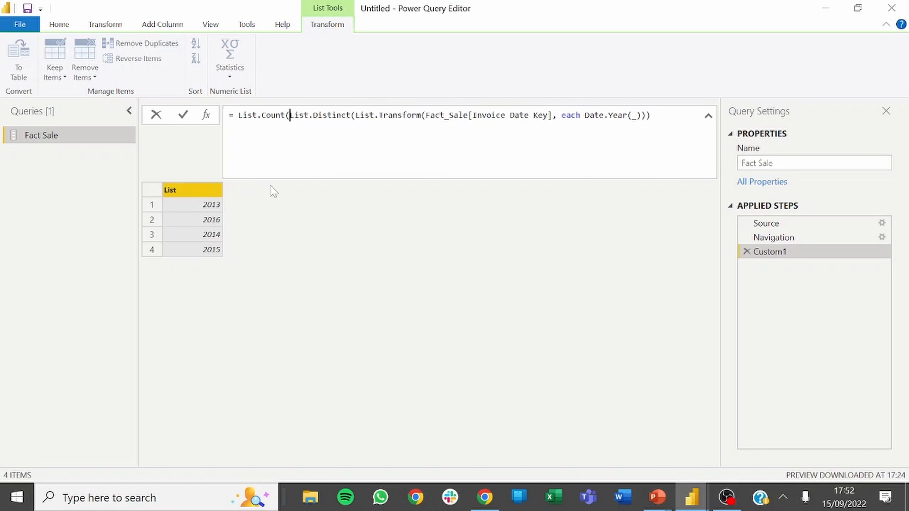
click(653, 115)
text()))
key(Return)
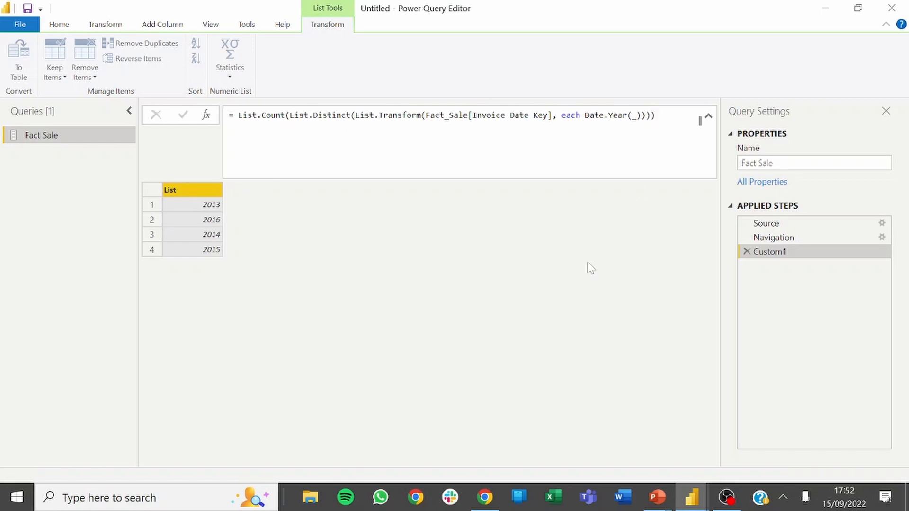
Rename the Custom1 step as Number of Years.
right_click(790, 255)
click(812, 281)
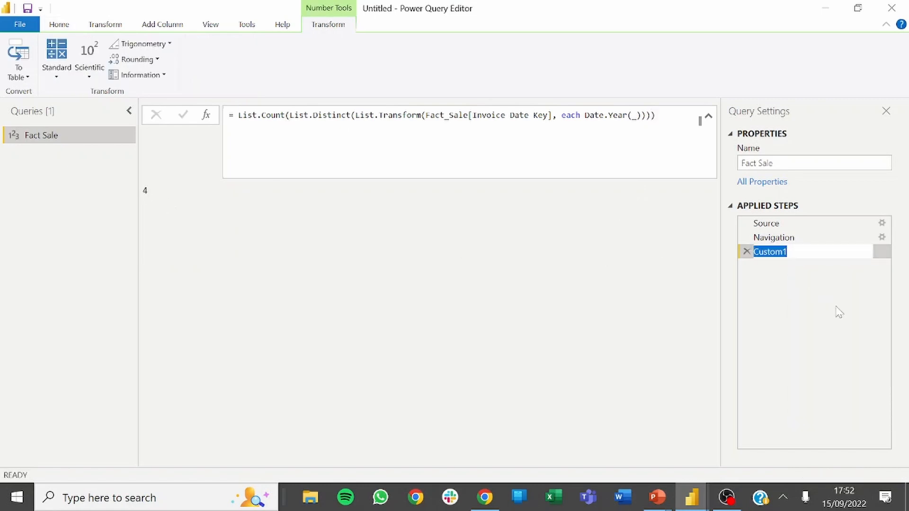
text(Nu)
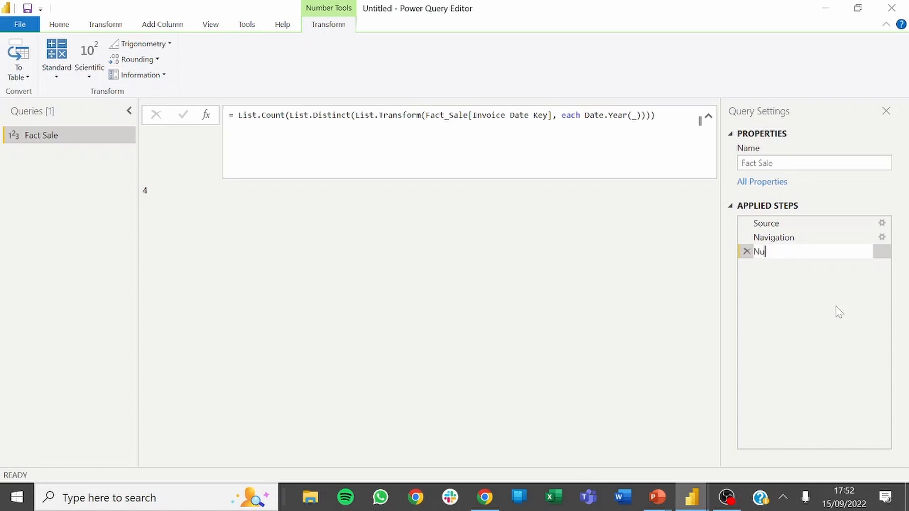
text(mber of Years)
key(Return)
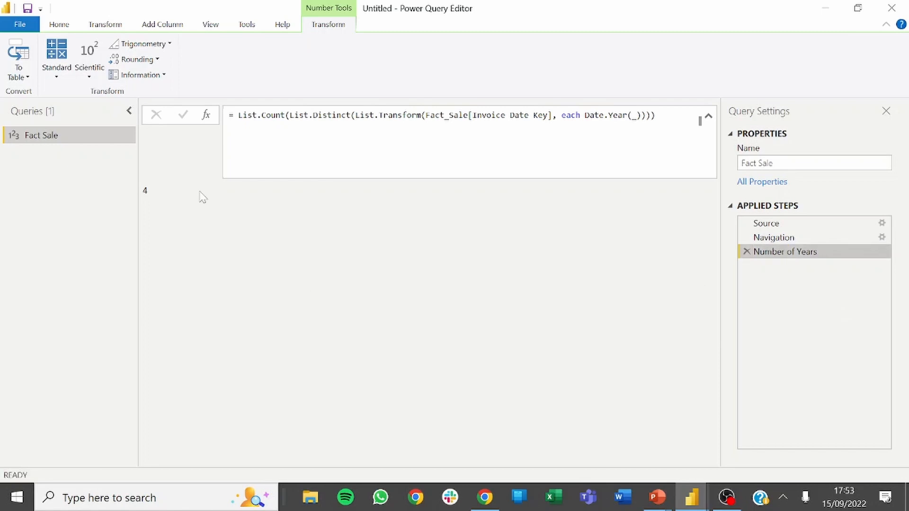
Add another custom step after Number of Years and replace its formula with the Table.Partition function name.
click(207, 115)
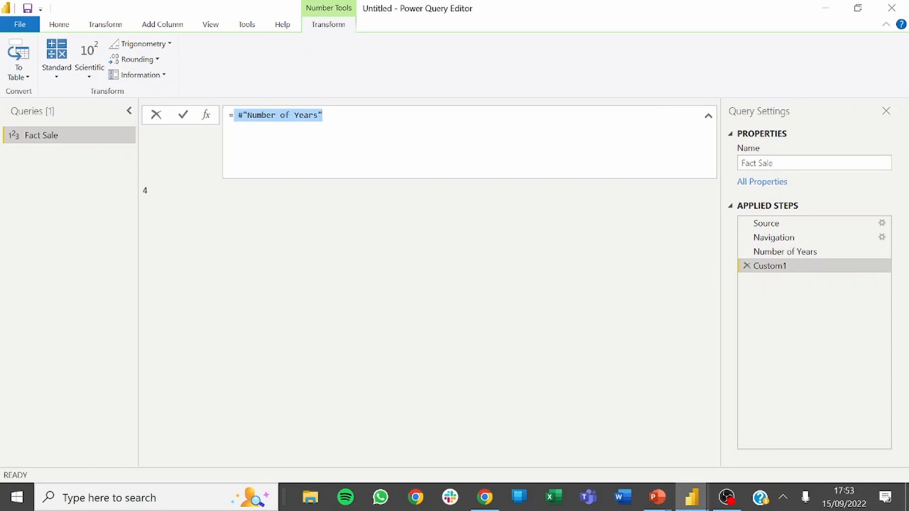
key(BackSpace)
text(Tabe)
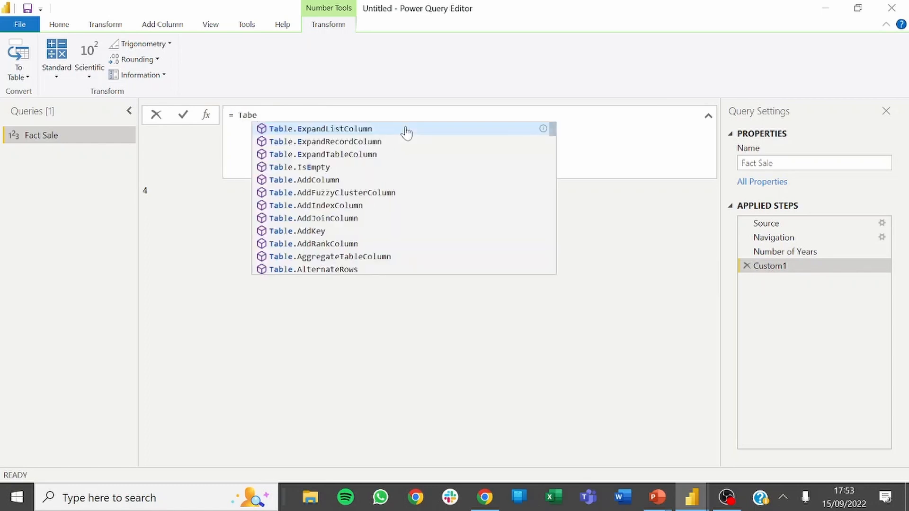
key(BackSpace)
text(le.Par)
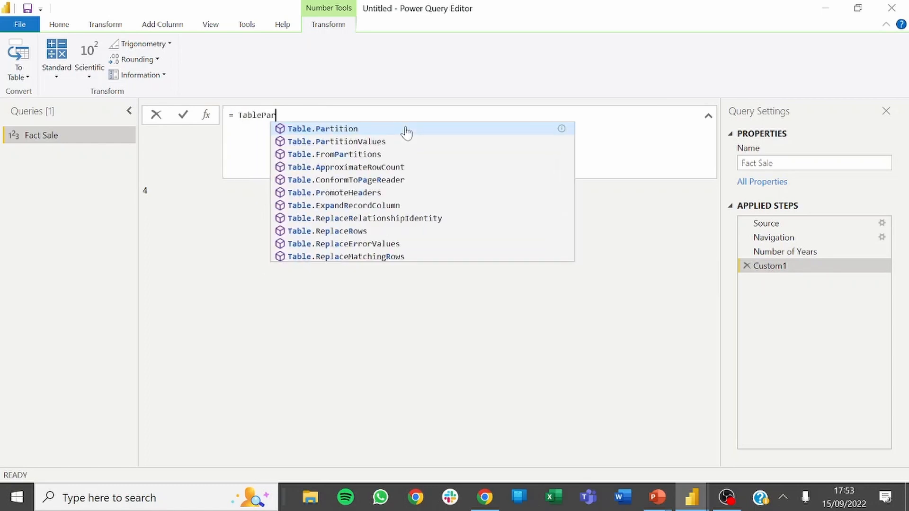
text(t)
key(Tab)
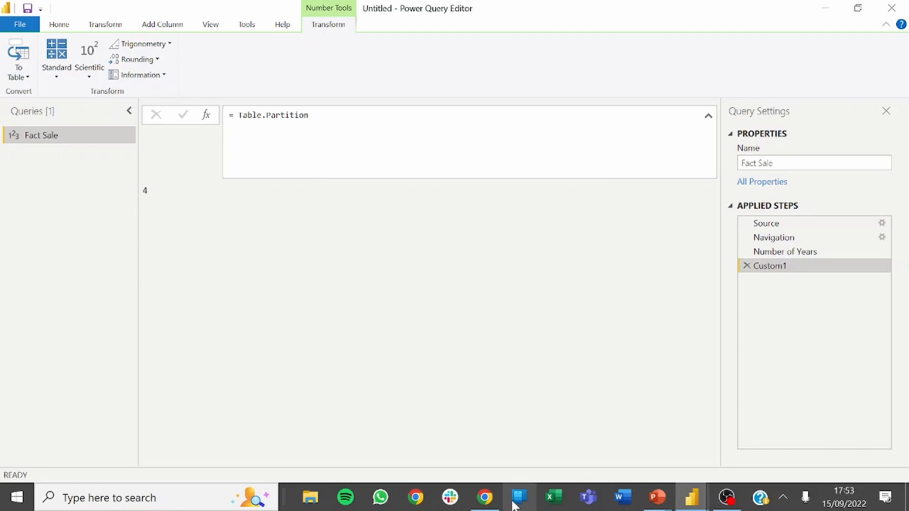
Switch to the browser, examine the table, column, groups and hash arguments in the Table.Partition documentation, and return to Power Query Editor.
click(484, 497)
drag(374, 251, 291, 250)
scroll(360, 284, up, 2)
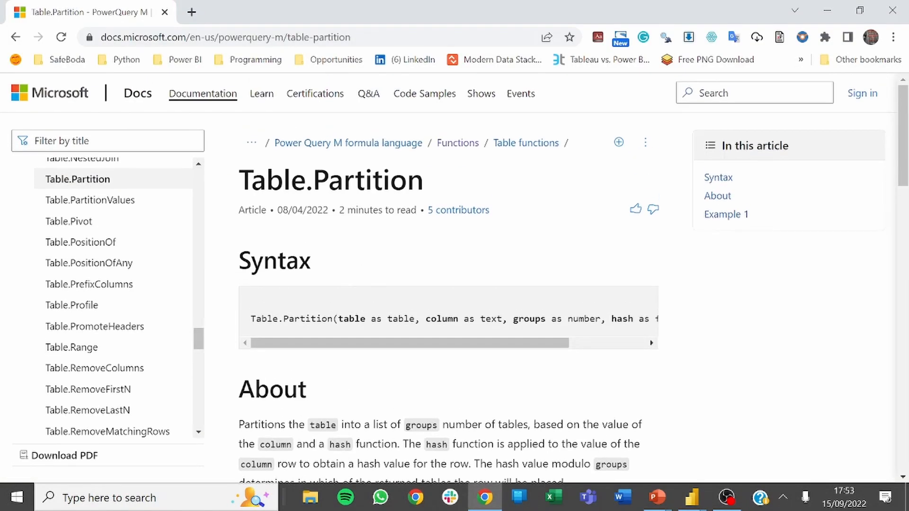
drag(343, 319, 491, 330)
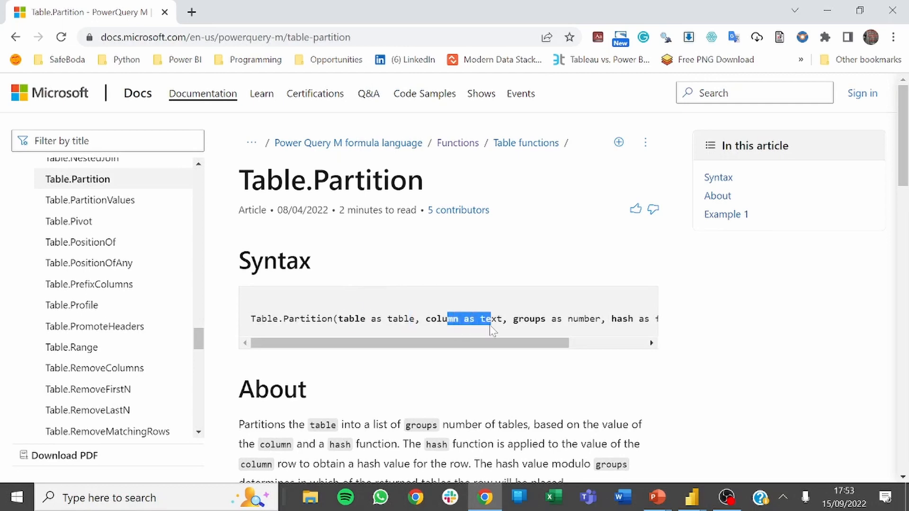
scroll(545, 352, right, 2)
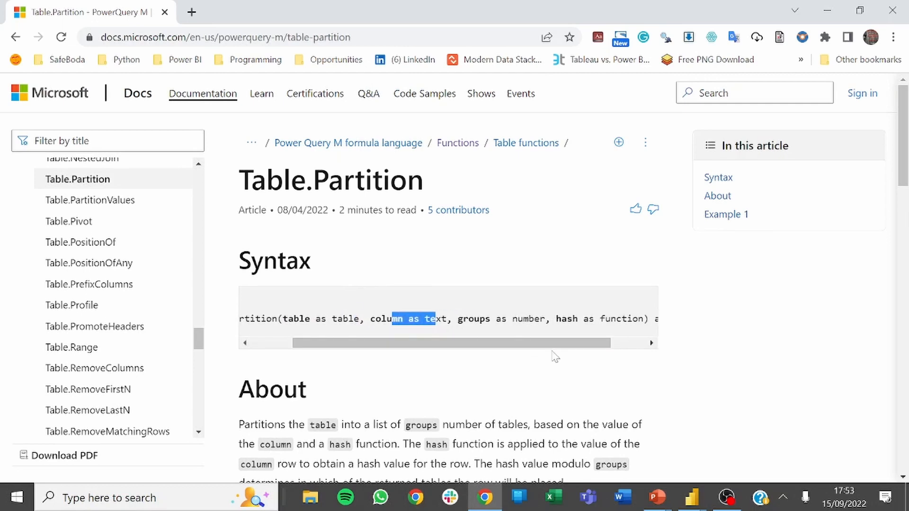
click(515, 331)
drag(462, 319, 617, 318)
scroll(555, 351, right, 1)
click(592, 331)
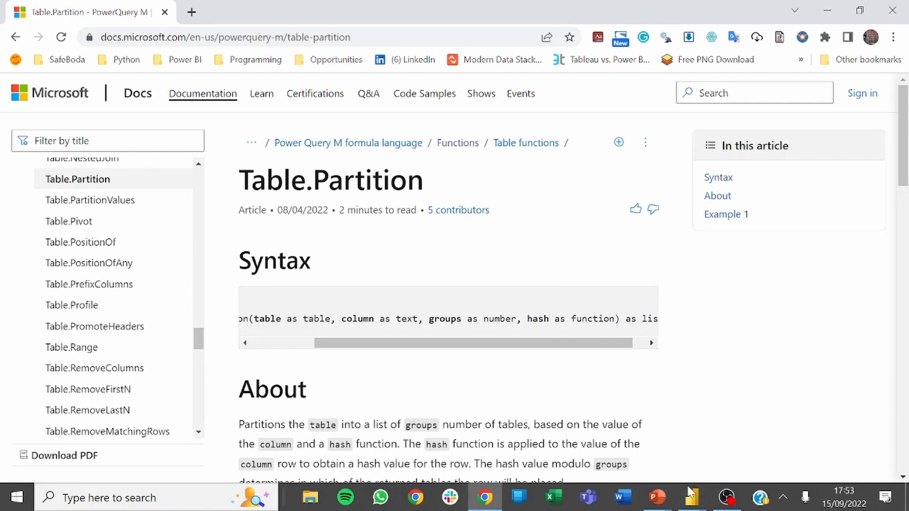
mouse_move(692, 497)
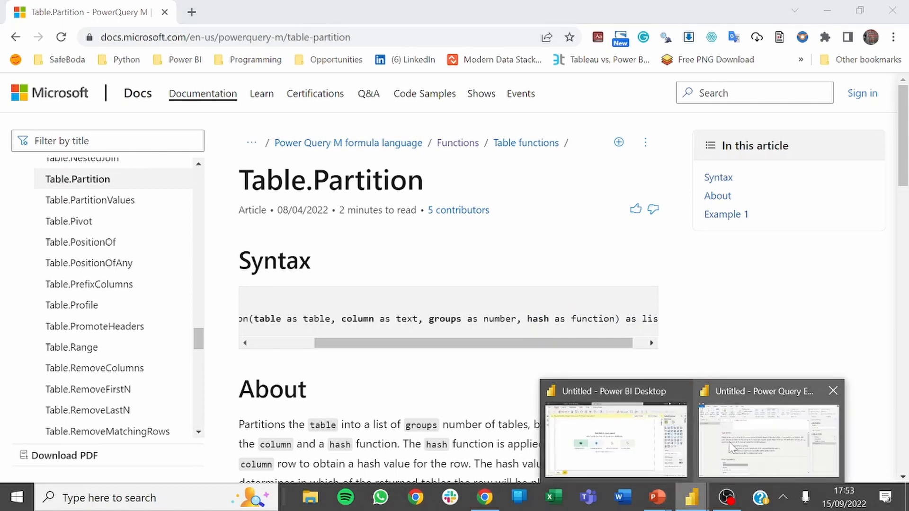
click(733, 447)
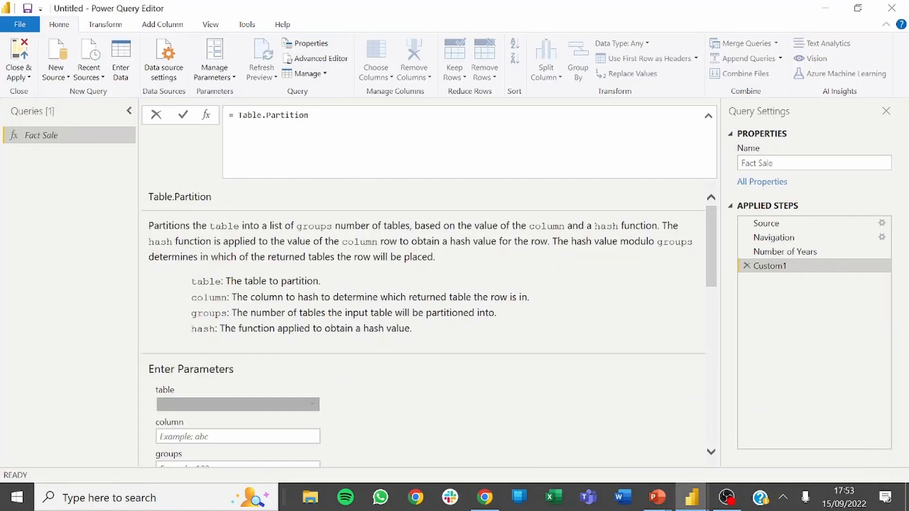
Try to evaluate Table.Partition with empty parentheses in the Custom1 step.
drag(309, 115, 266, 116)
key(BackSpace)
key(BackSpace)
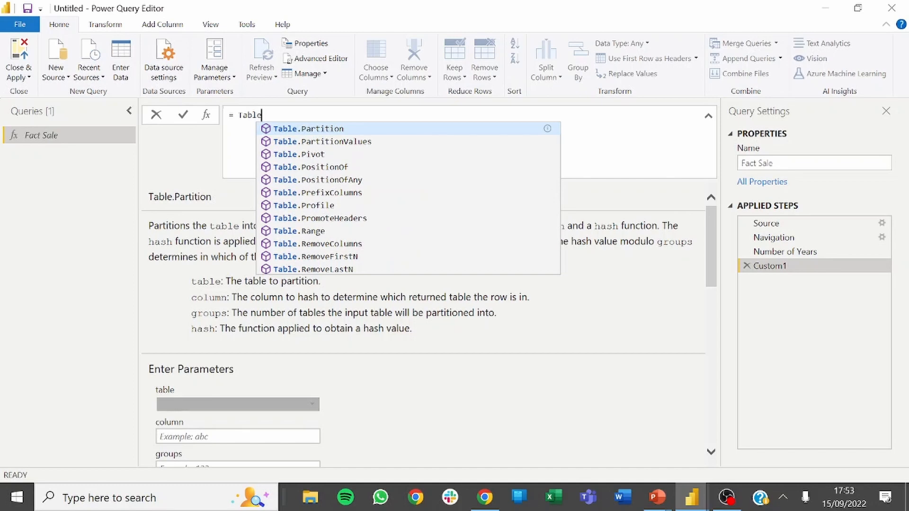
key(Tab)
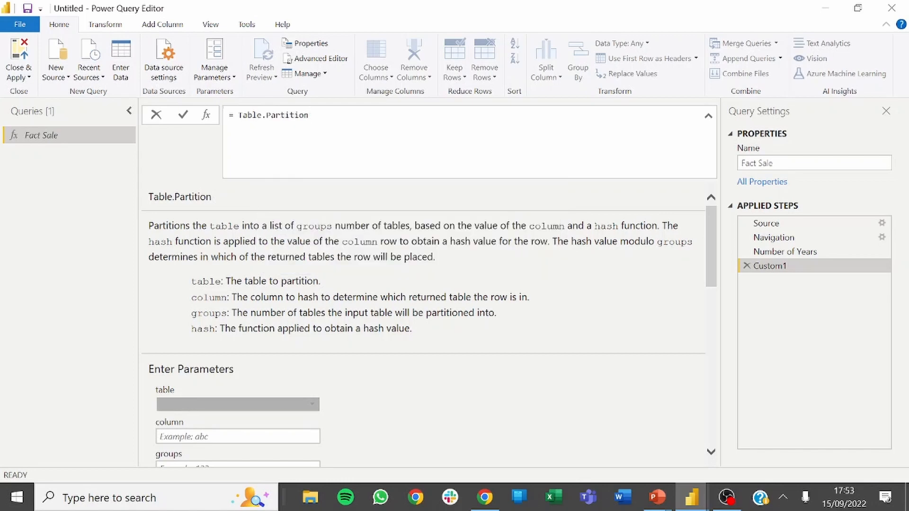
text(()
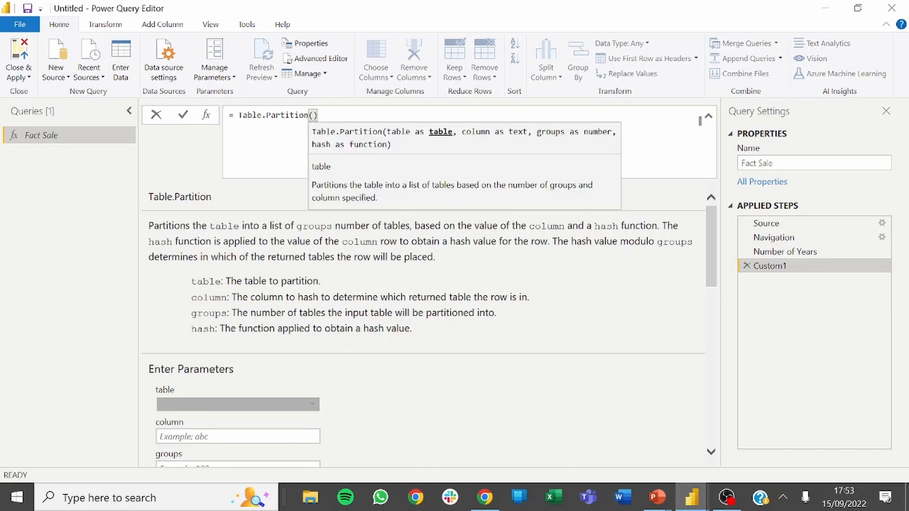
key(Return)
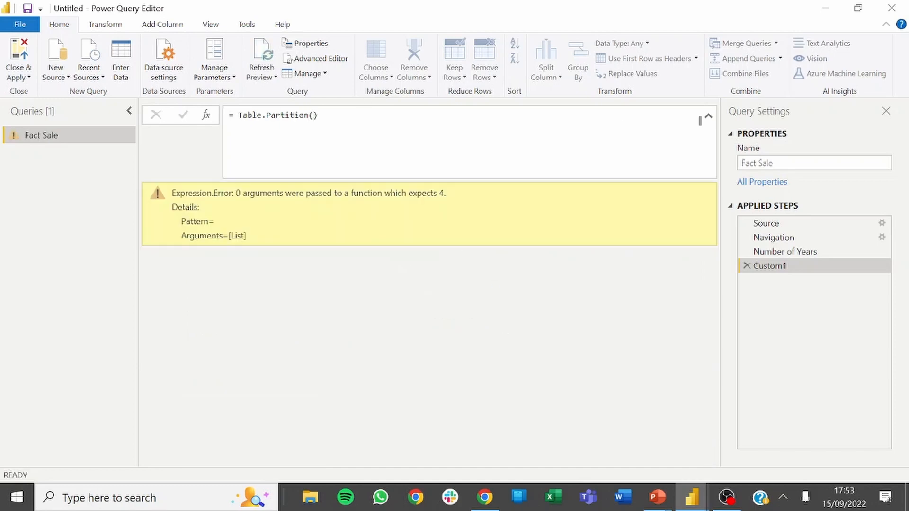
Reduce the Custom1 formula to the bare Table.Partition name and read through its built-in parameter descriptions and usage example.
click(700, 121)
key(BackSpace)
key(BackSpace)
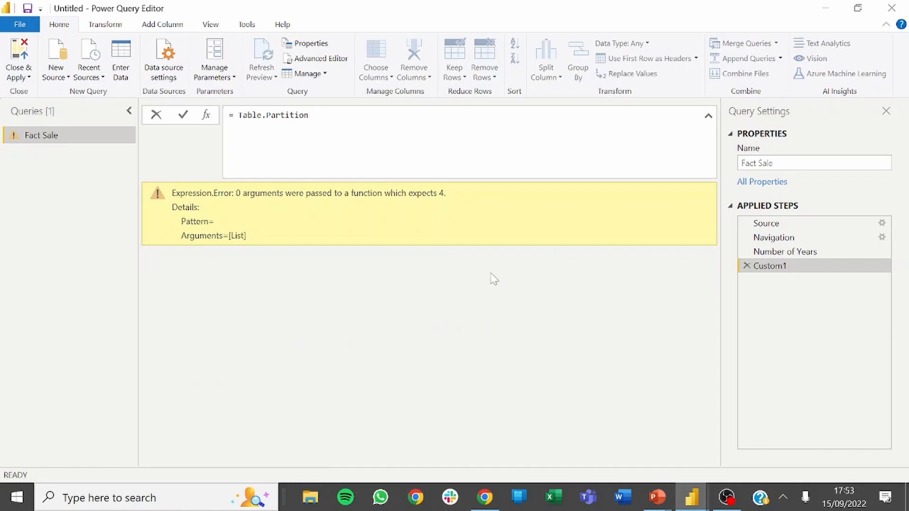
key(Return)
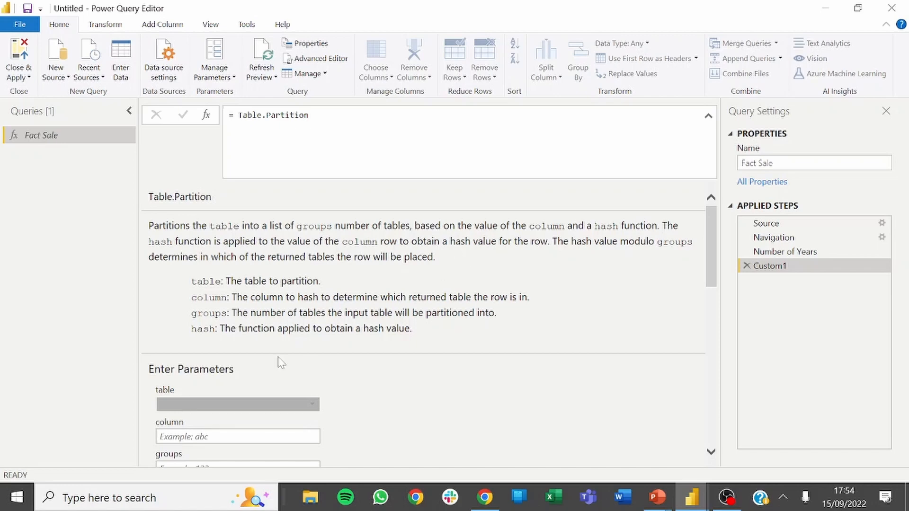
scroll(281, 364, down, 1)
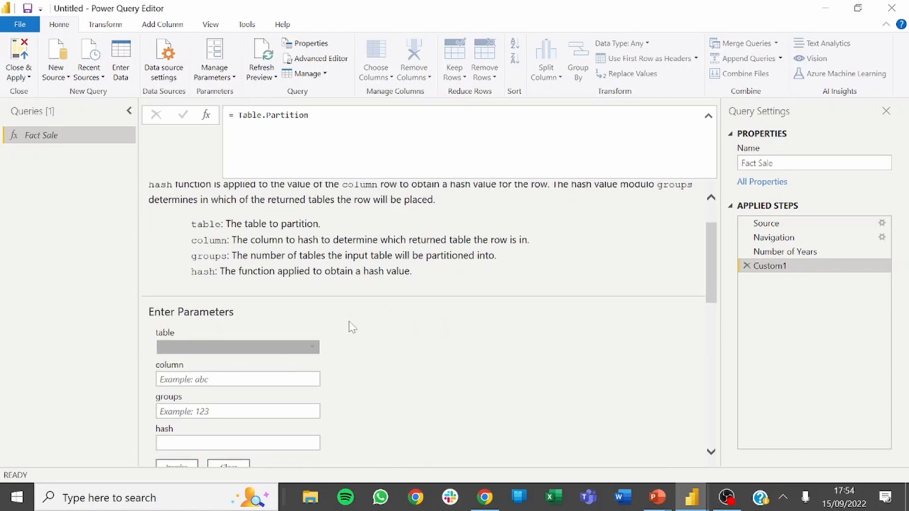
scroll(352, 327, down, 10)
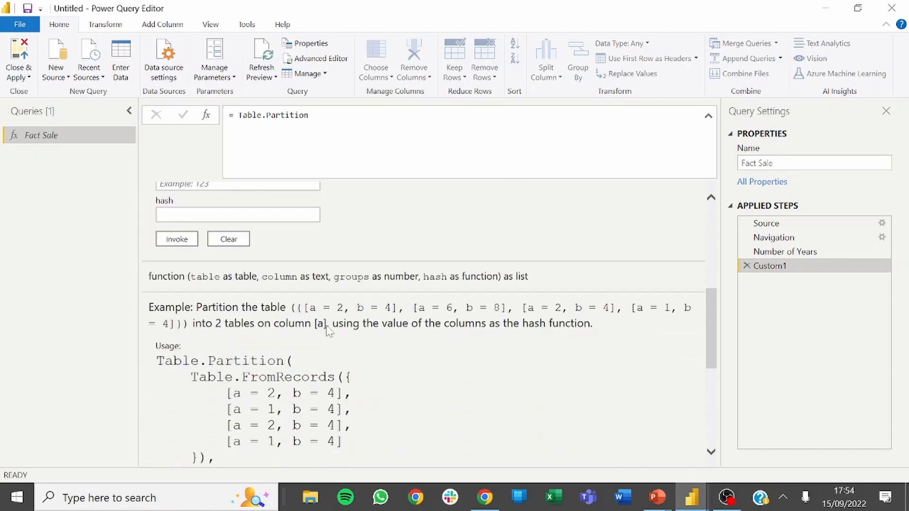
scroll(342, 362, down, 1)
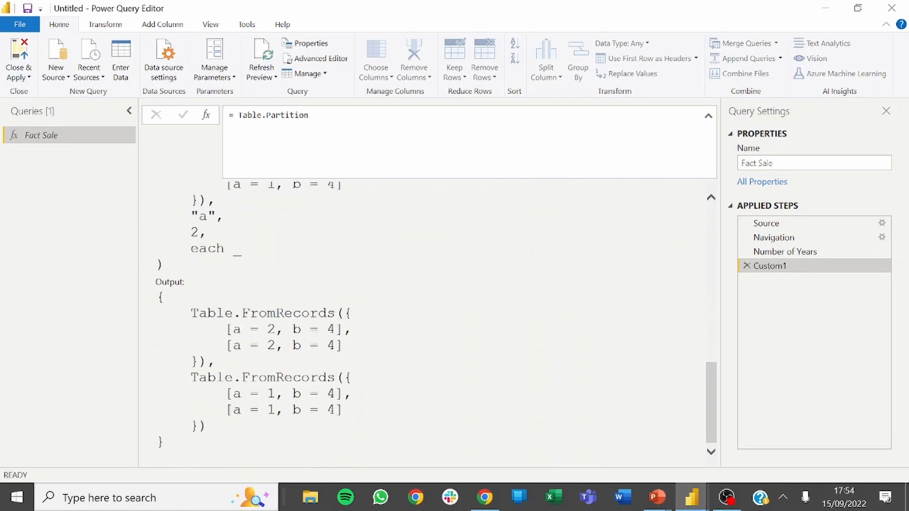
scroll(333, 414, up, 10)
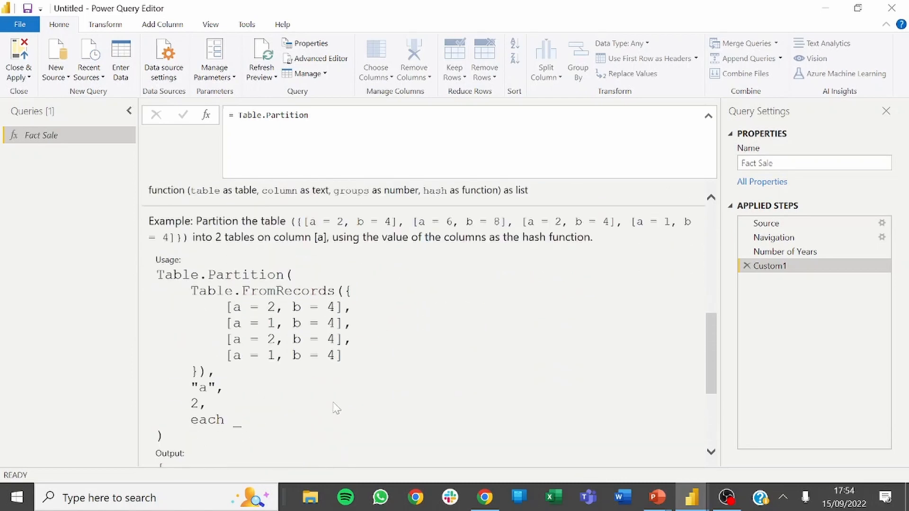
scroll(335, 402, up, 5)
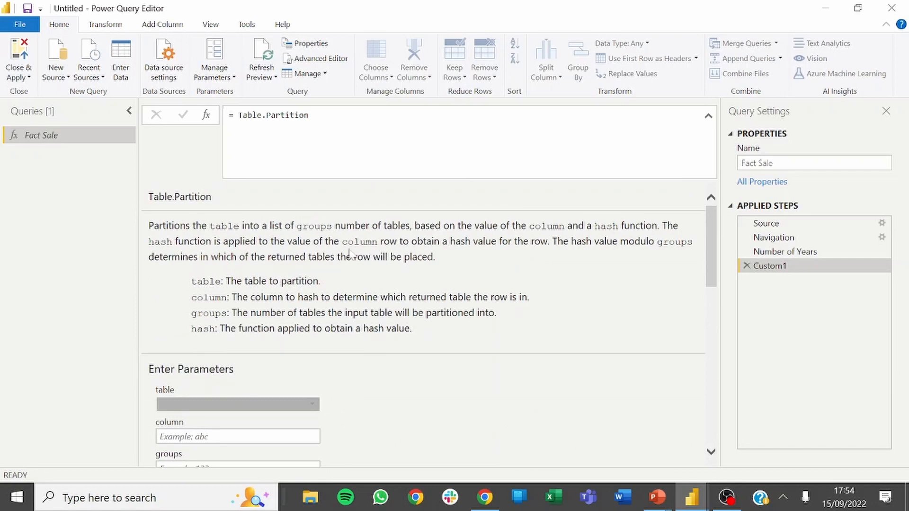
Begin a multi-line Table.Partition call in the Custom1 formula with Fact_Sale as the table argument.
double_click(287, 115)
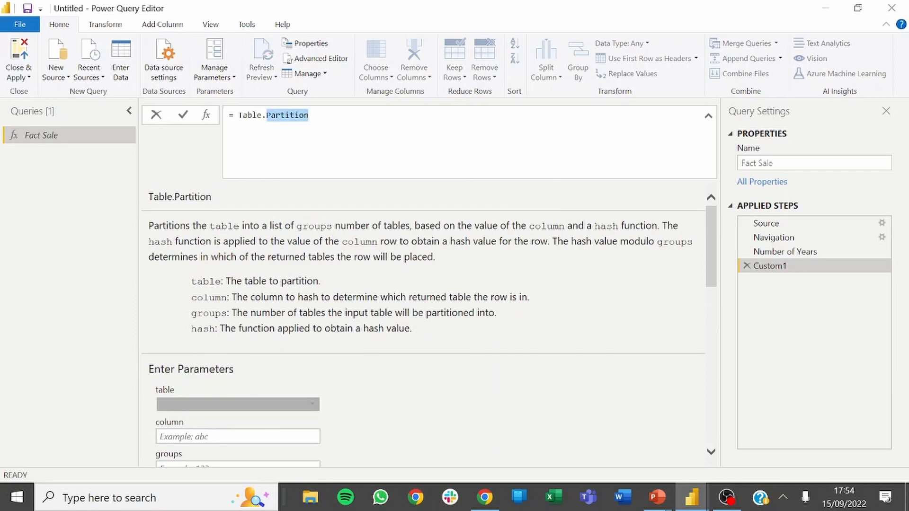
text(()
key(ctrl+z)
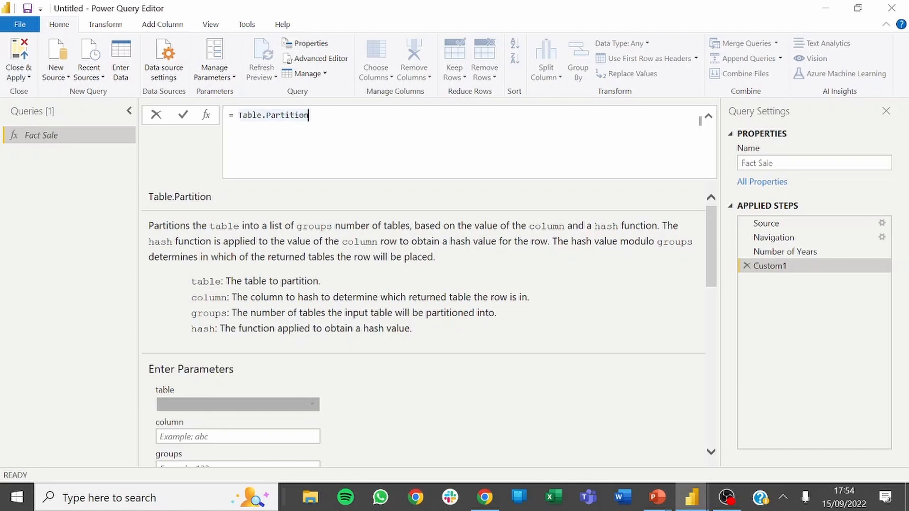
text(()
key(Return)
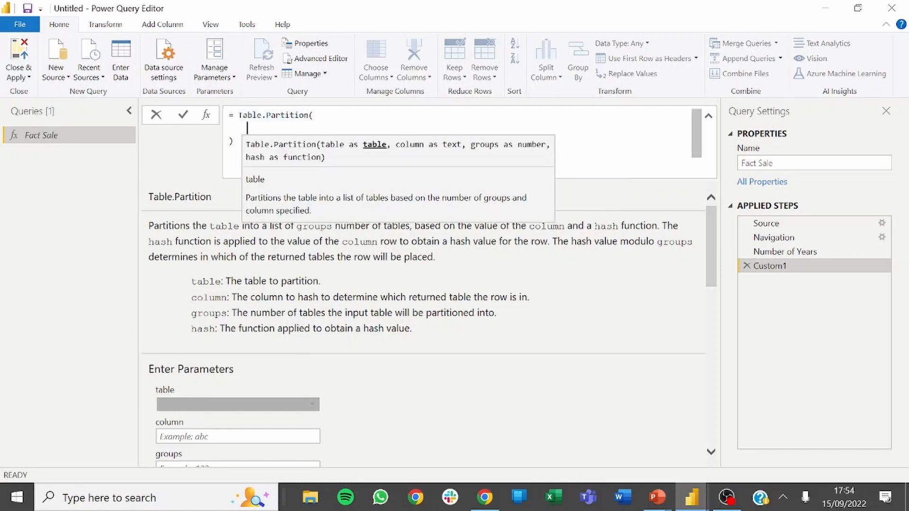
text(Fact_Sale)
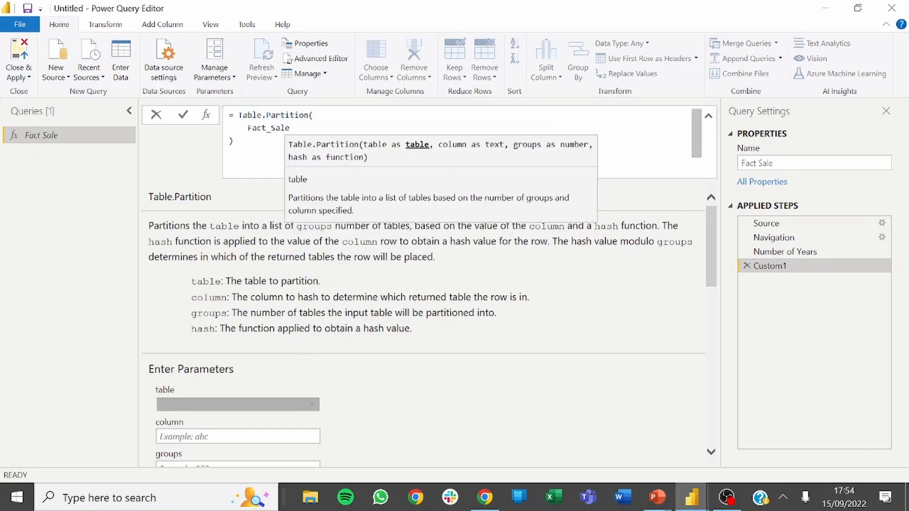
text(,)
key(Return)
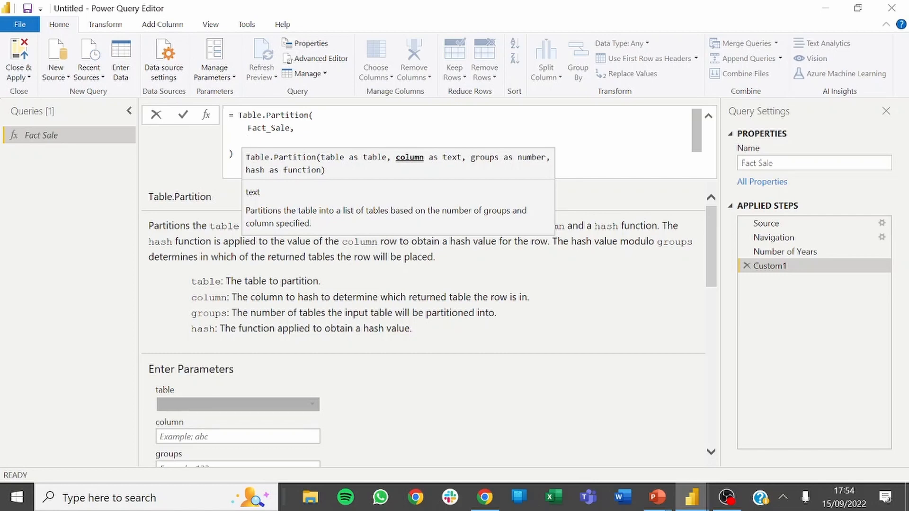
Add "Invoice Date Key" as the column argument of Table.Partition on its own line, followed by a comma.
text("Invoice)
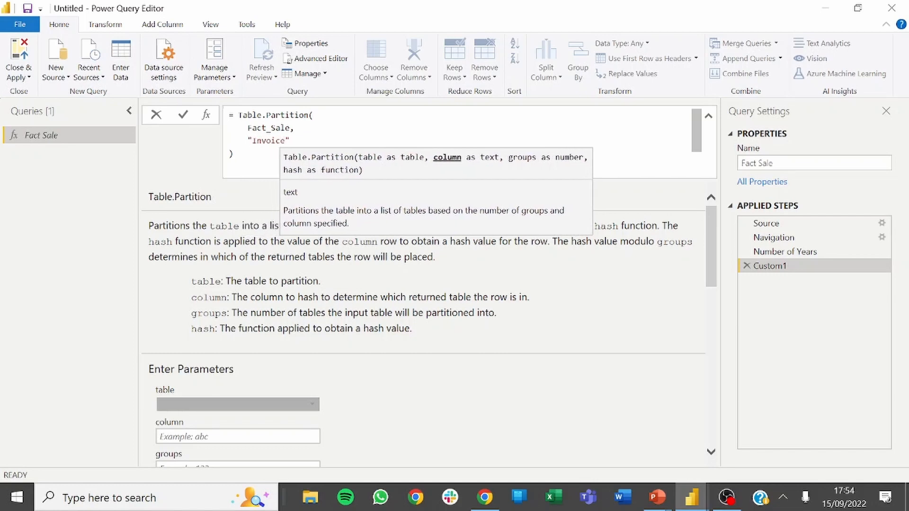
text( DAte)
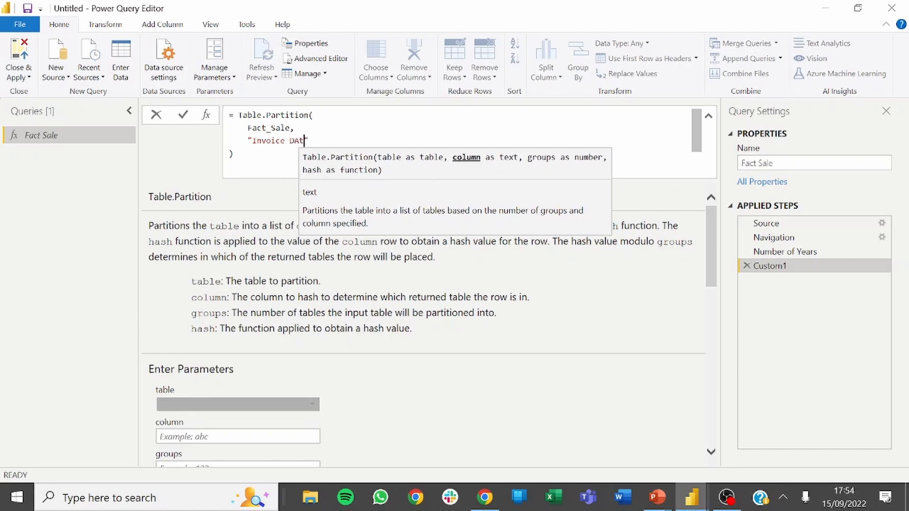
key(BackSpace)
key(BackSpace)
key(BackSpace)
key(BackSpace)
text(ate)
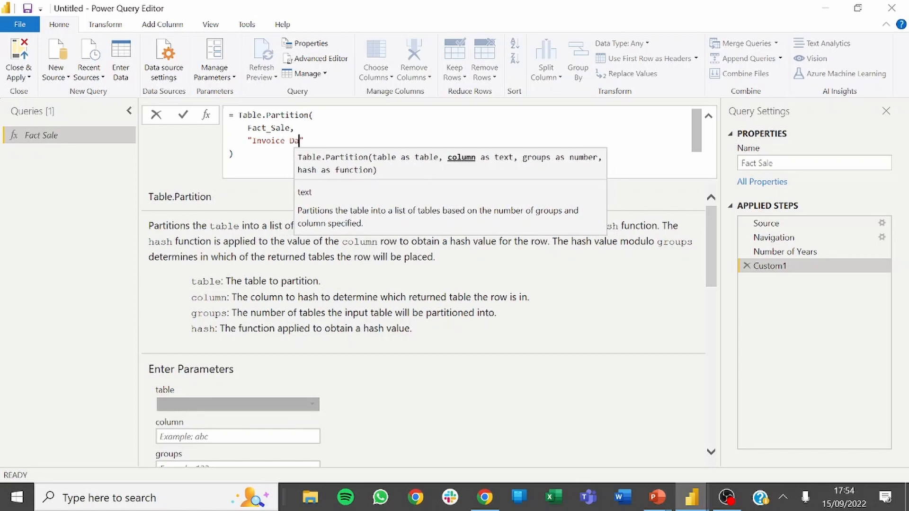
text( Key")
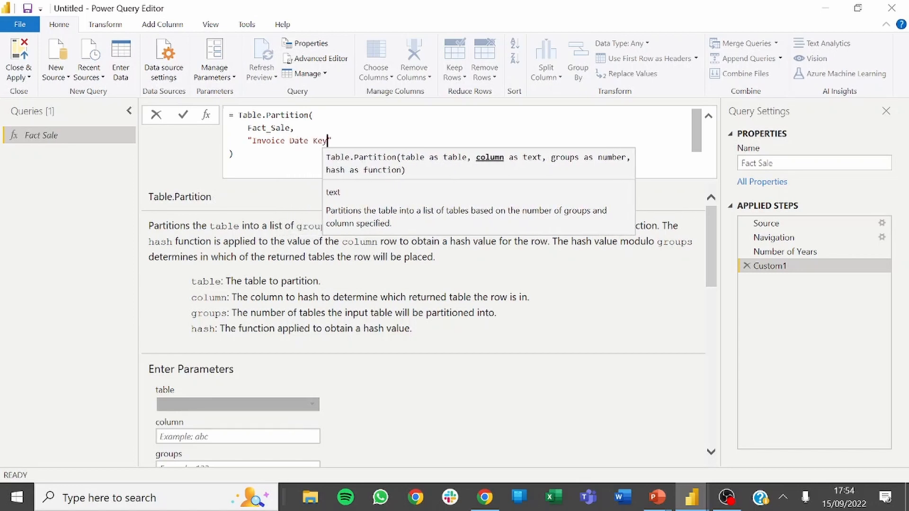
text(,)
key(Return)
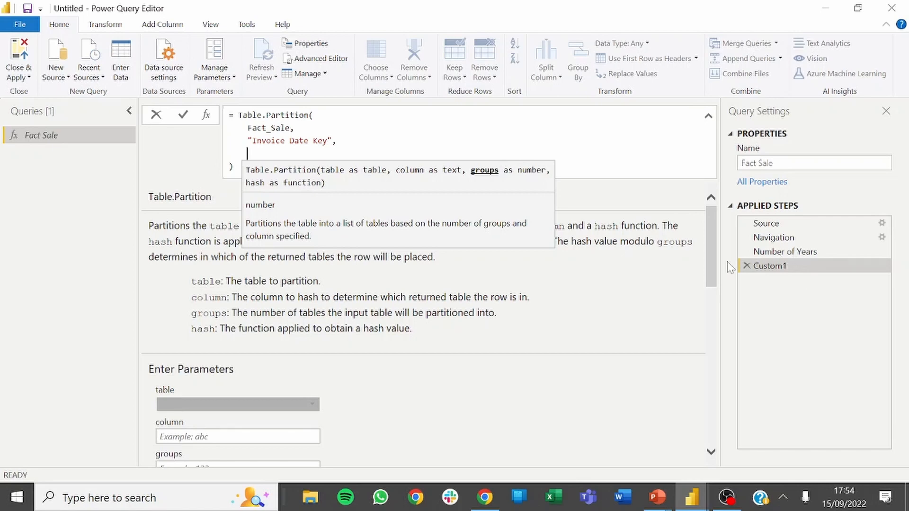
Add #"Number of Years" as the groups argument of Table.Partition and open a new line for the hash argument.
text(#)
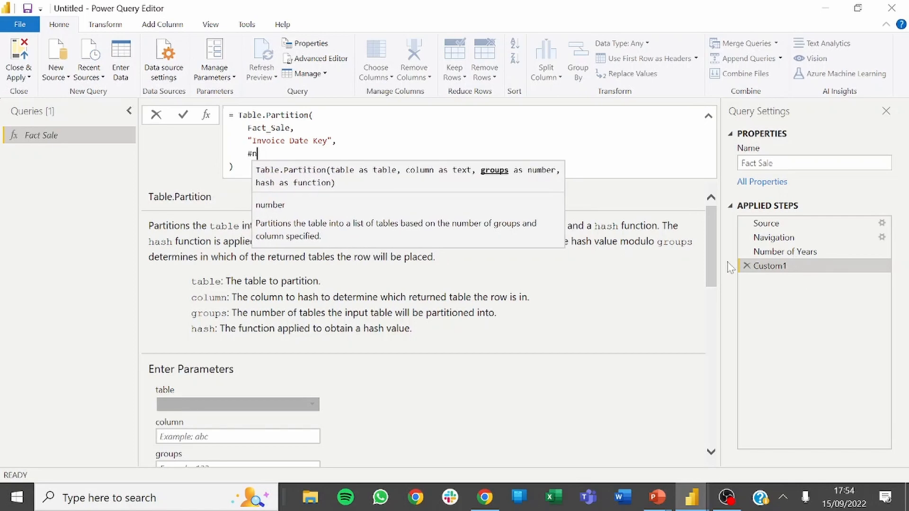
text("Nu)
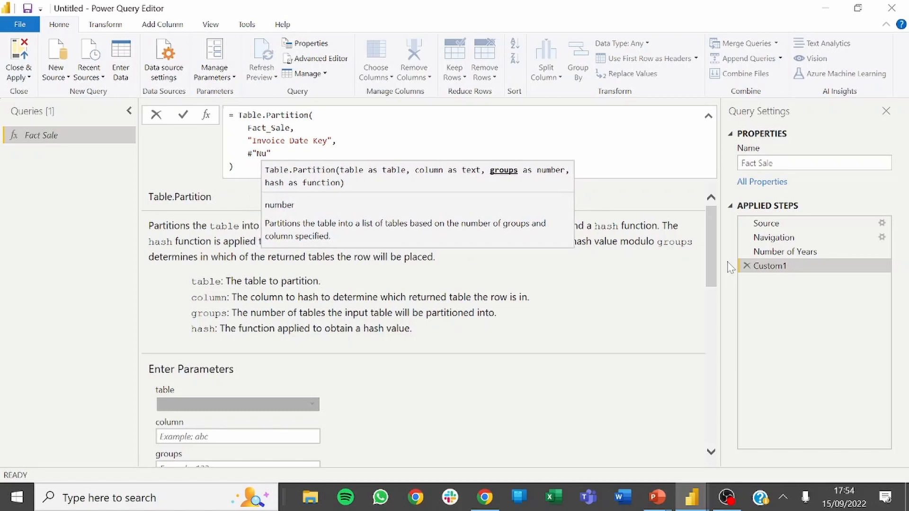
text(er of Yea)
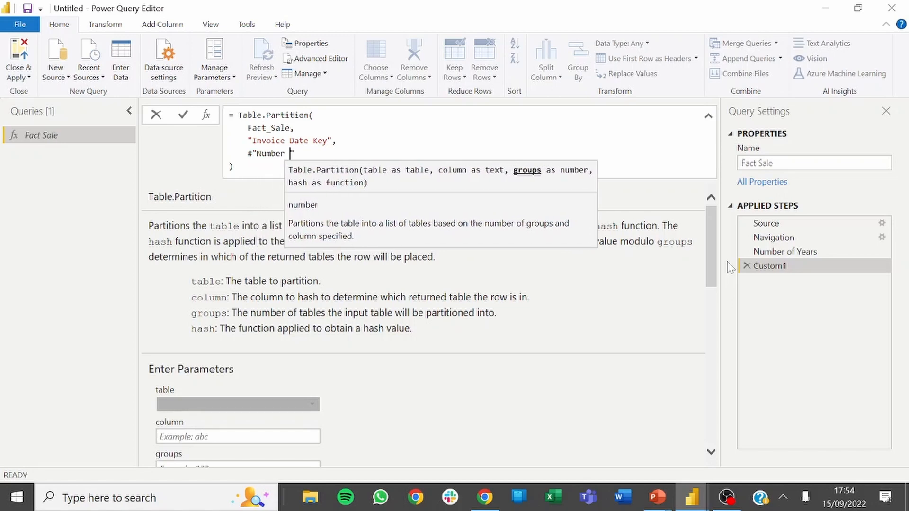
text(rs",)
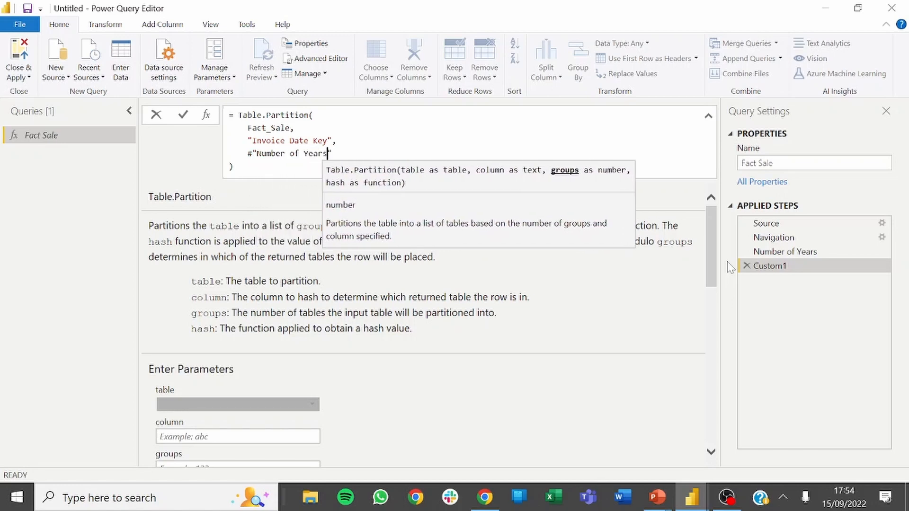
key(shift+Return)
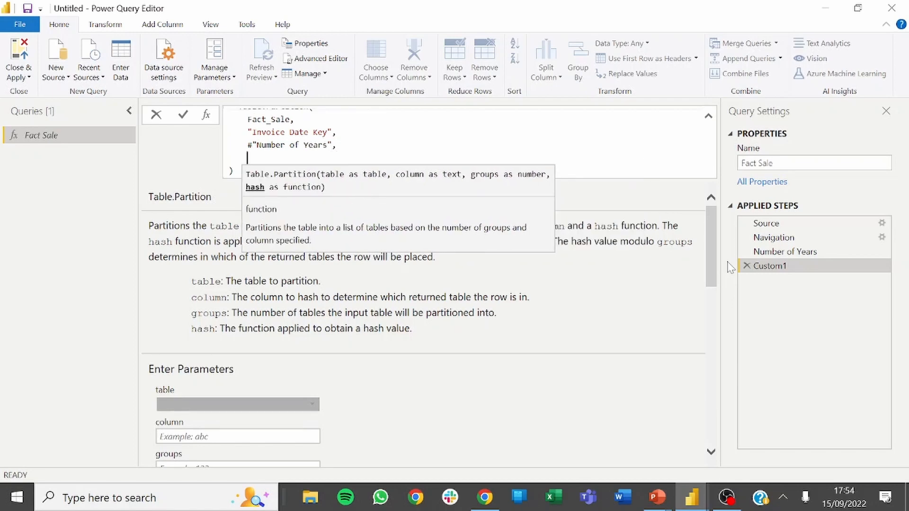
Review the column and groups arguments in the Table.Partition formula.
drag(244, 132, 336, 132)
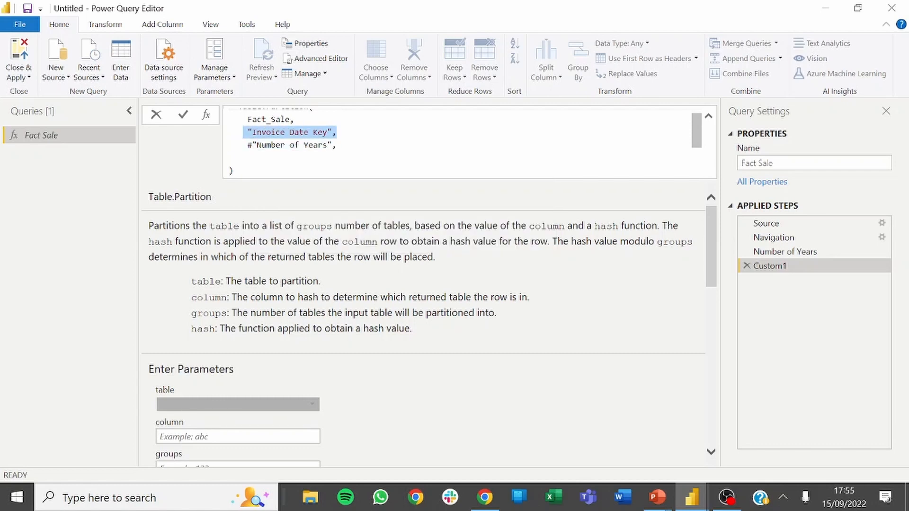
click(276, 132)
click(299, 132)
click(313, 132)
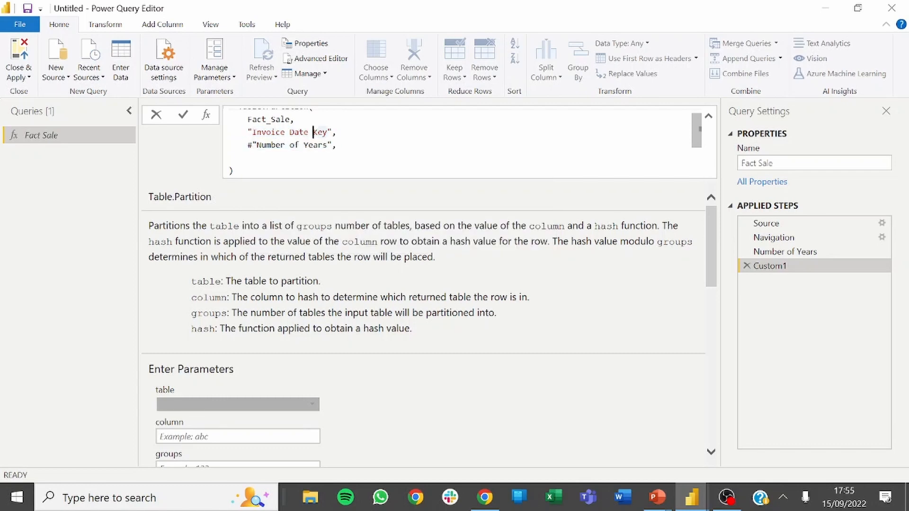
click(332, 132)
click(247, 157)
click(275, 145)
drag(247, 145, 328, 144)
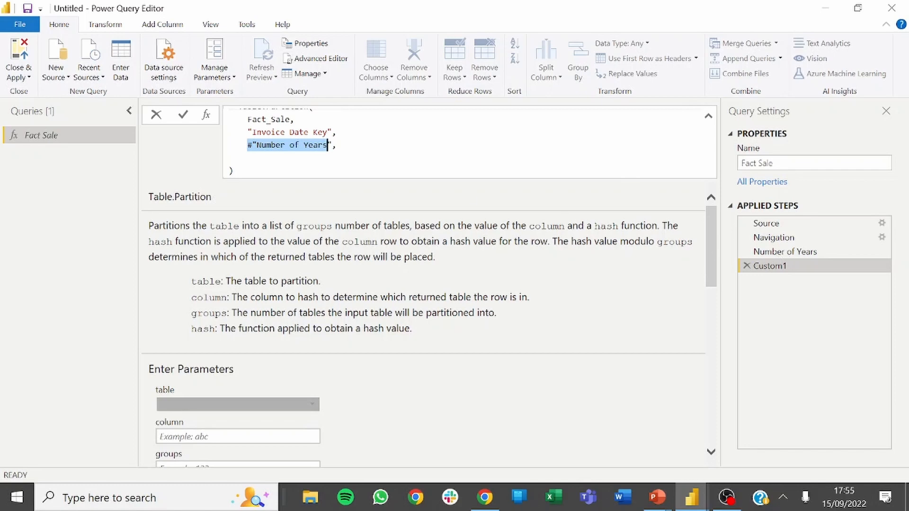
Reread the #"Number of Years" and "Invoice Date Key" arguments in the formula.
drag(337, 145, 252, 145)
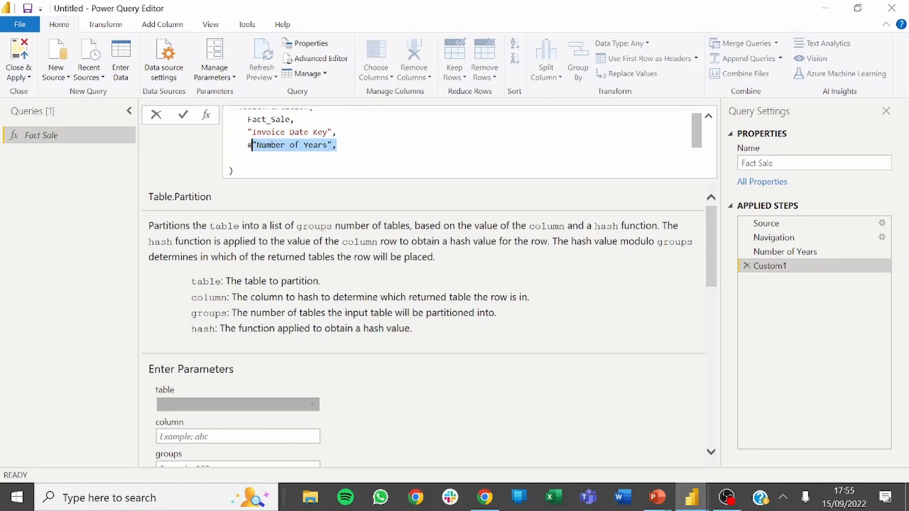
click(277, 132)
drag(335, 132, 252, 132)
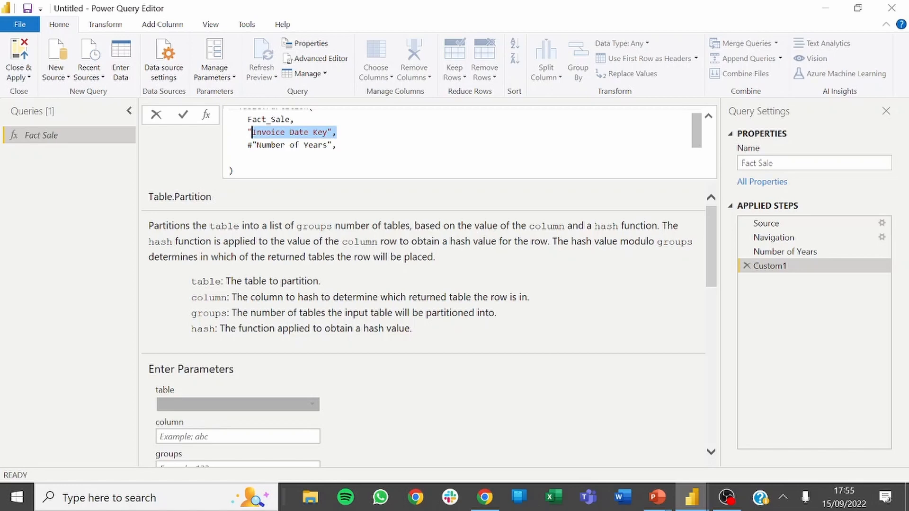
click(270, 132)
click(304, 132)
click(328, 132)
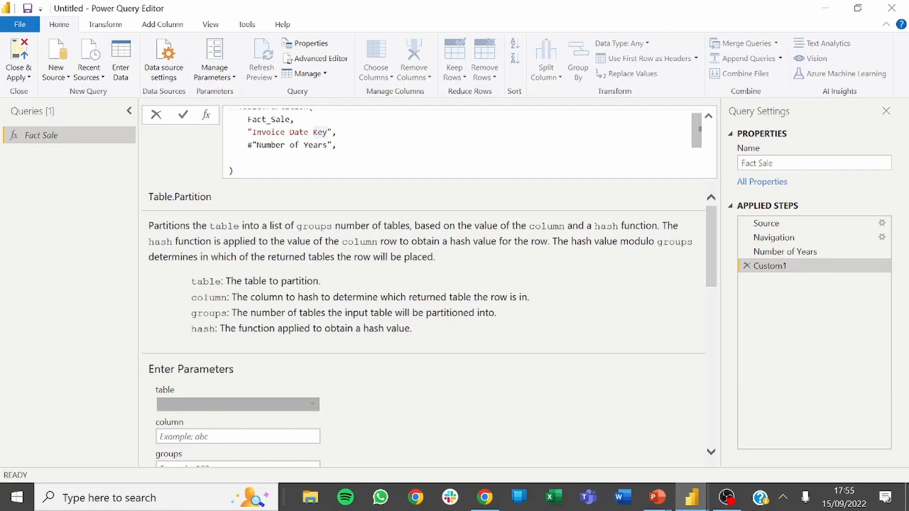
Add Date.Year as the hash argument of Table.Partition and apply the Custom1 formula.
click(248, 158)
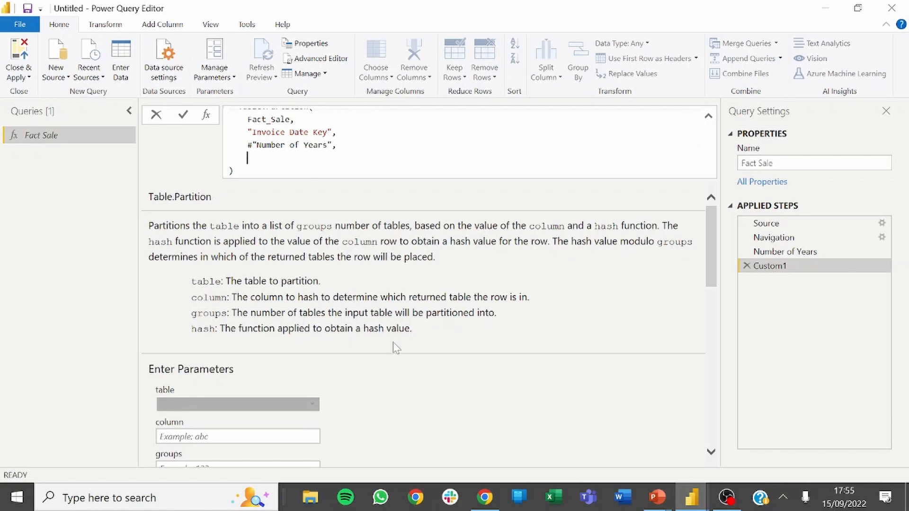
drag(713, 250, 712, 316)
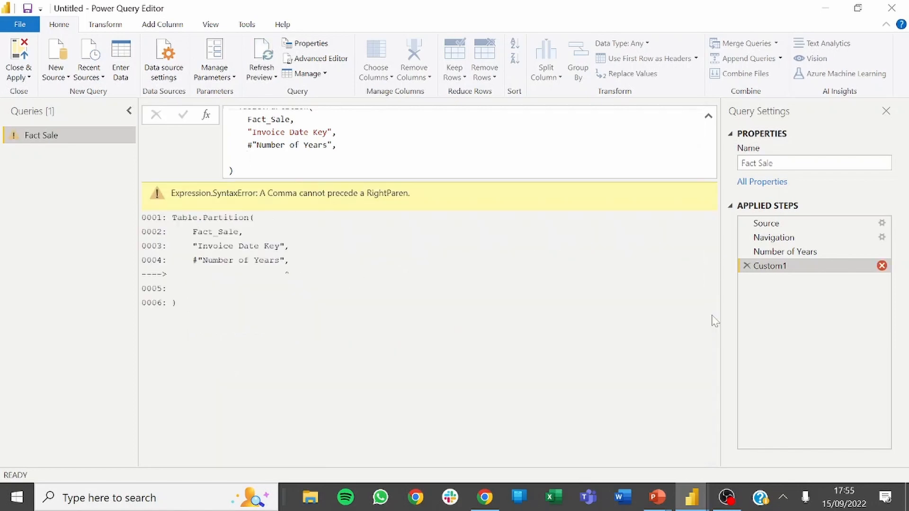
click(247, 157)
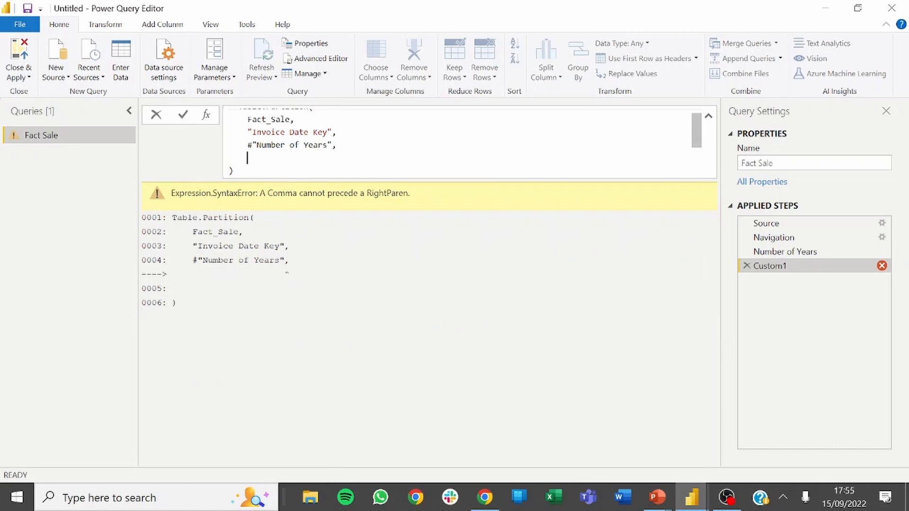
text(Date.Year)
key(Return)
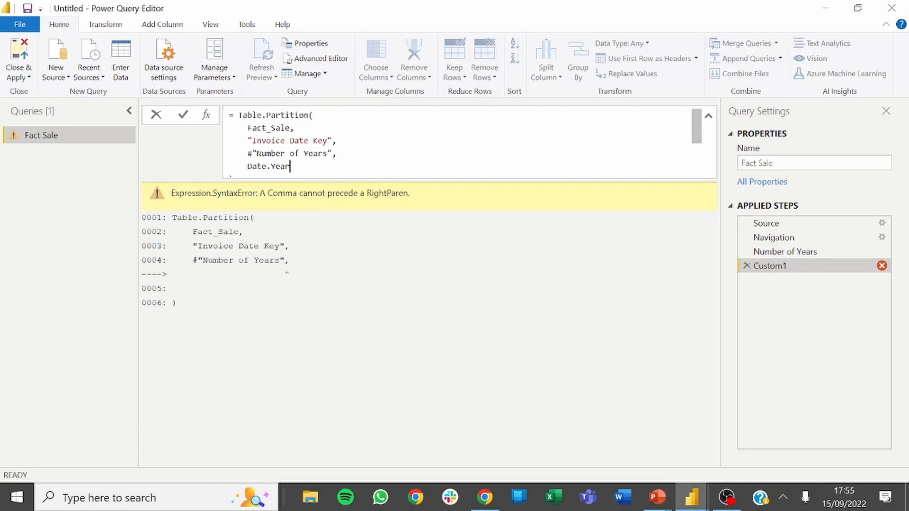
click(331, 140)
click(263, 166)
click(276, 133)
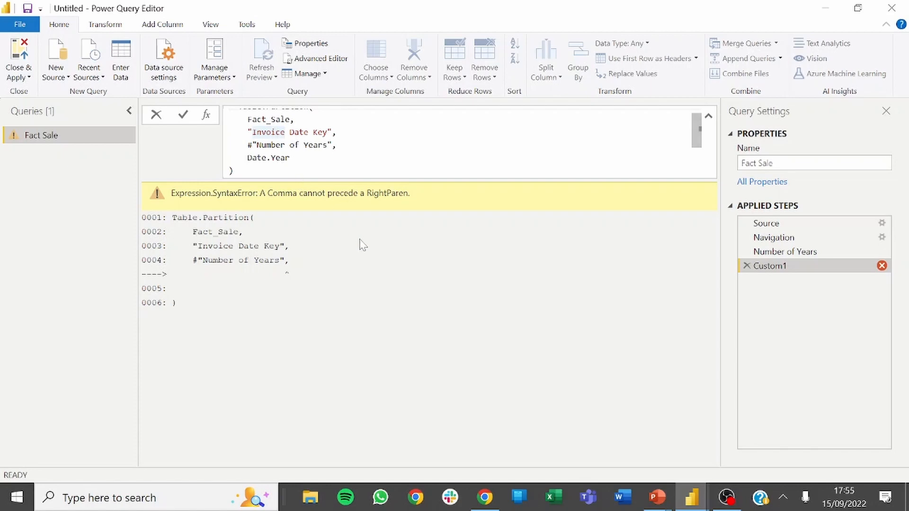
key(Return)
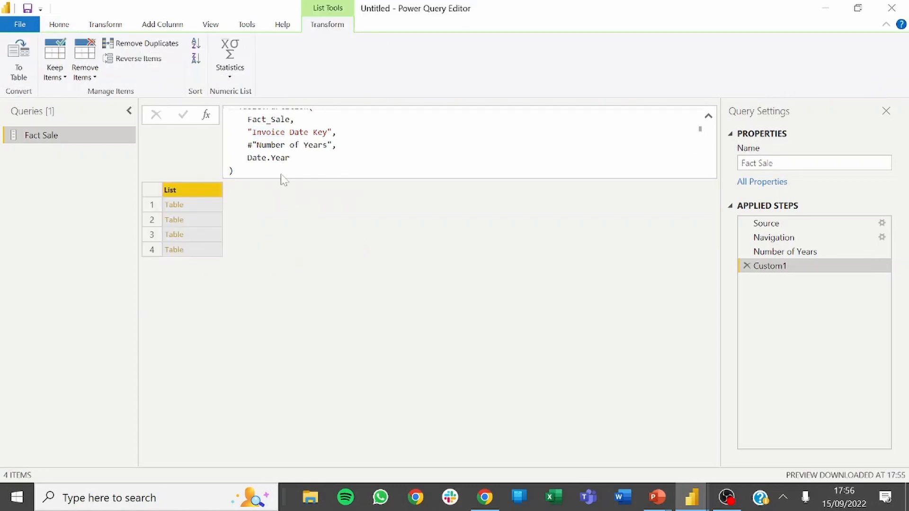
Examine the finished Table.Partition formula argument by argument and compare its groups argument with the Number of Years step.
scroll(280, 156, up, 1)
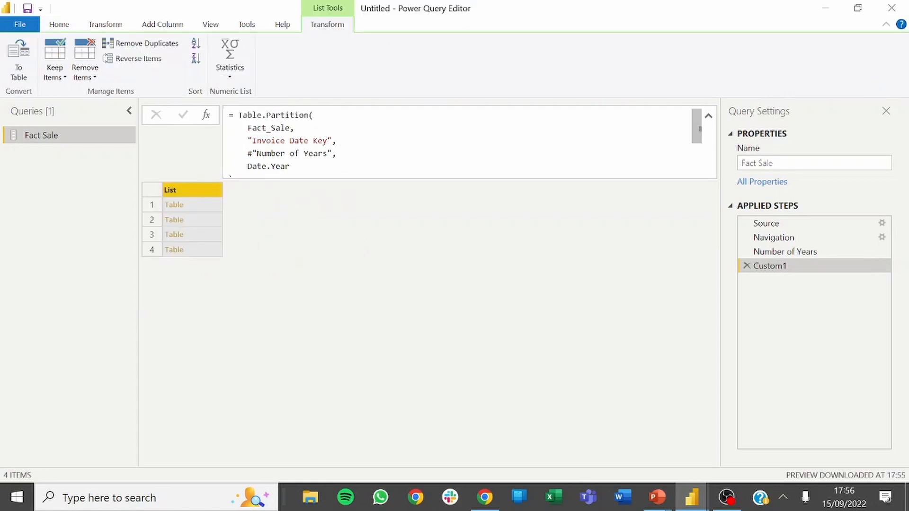
click(266, 115)
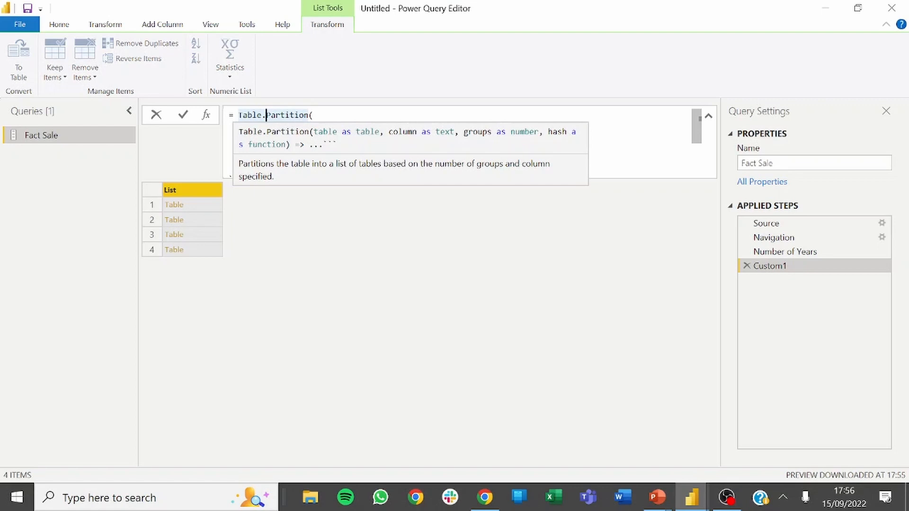
click(304, 140)
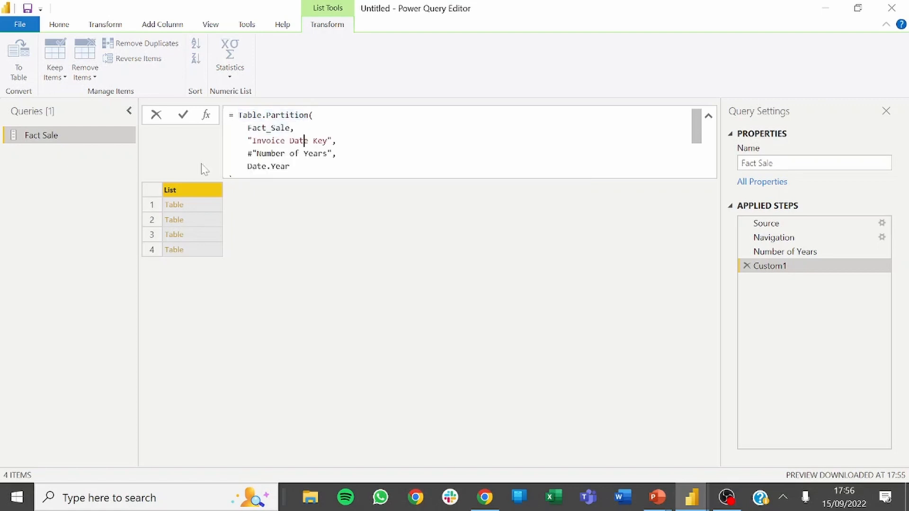
click(806, 253)
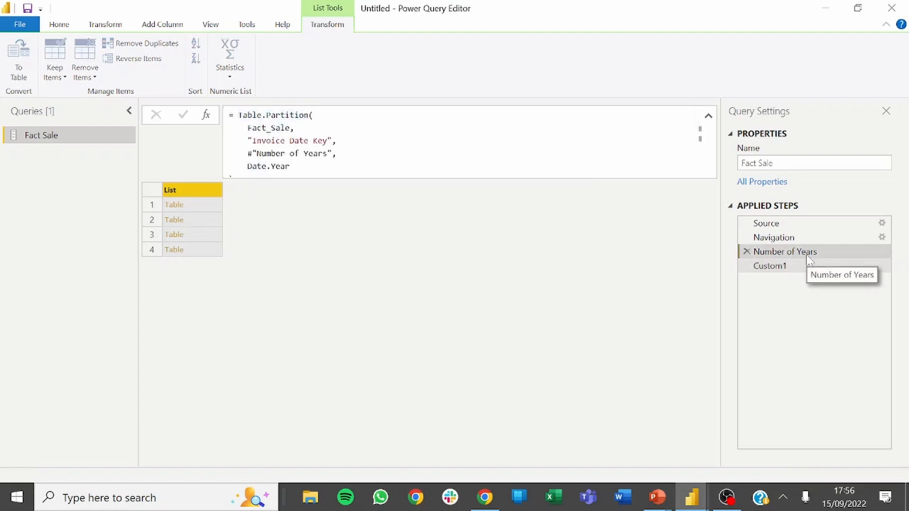
click(777, 266)
click(291, 166)
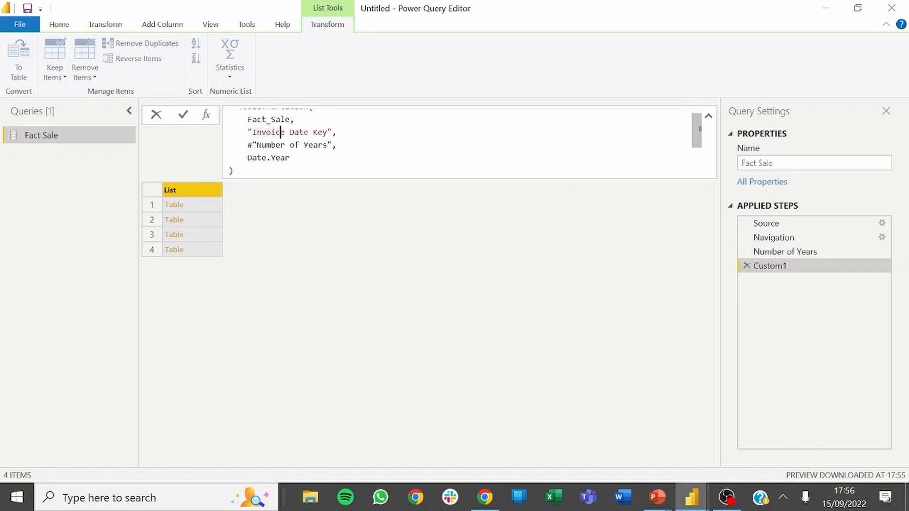
drag(337, 132, 248, 132)
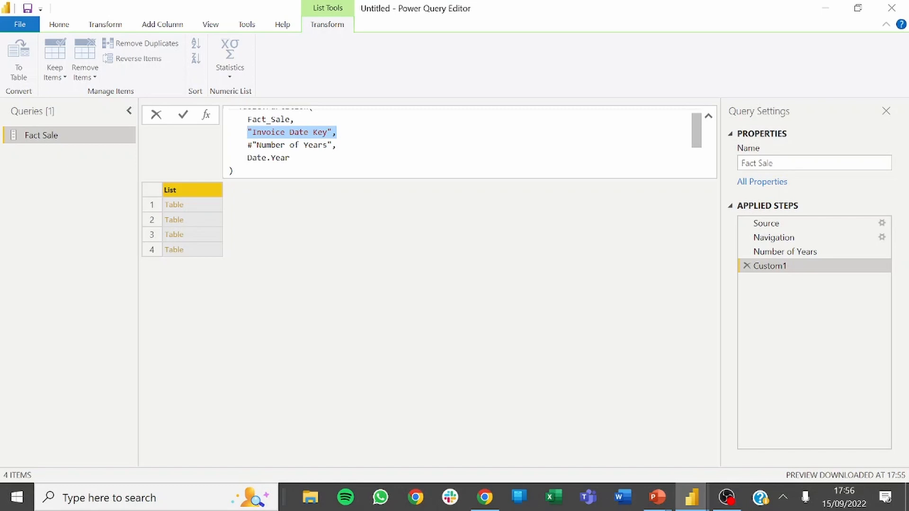
click(270, 132)
click(290, 158)
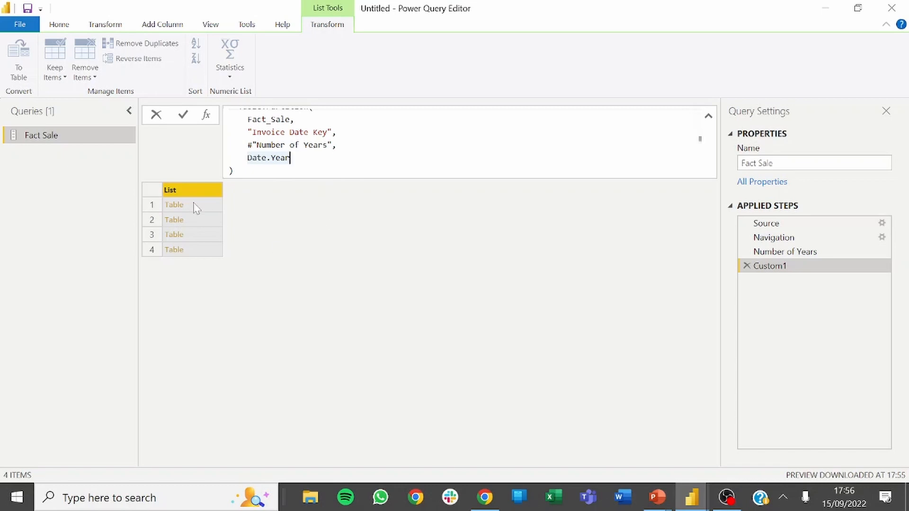
key(Return)
Drill into the first partitioned table to check its Invoice Date Key column, and delete the drill-down step.
click(175, 208)
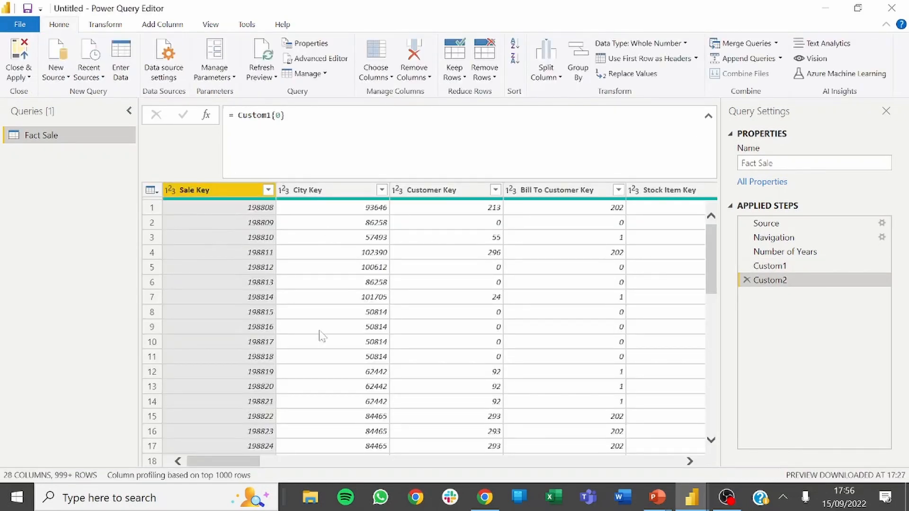
drag(256, 462, 328, 463)
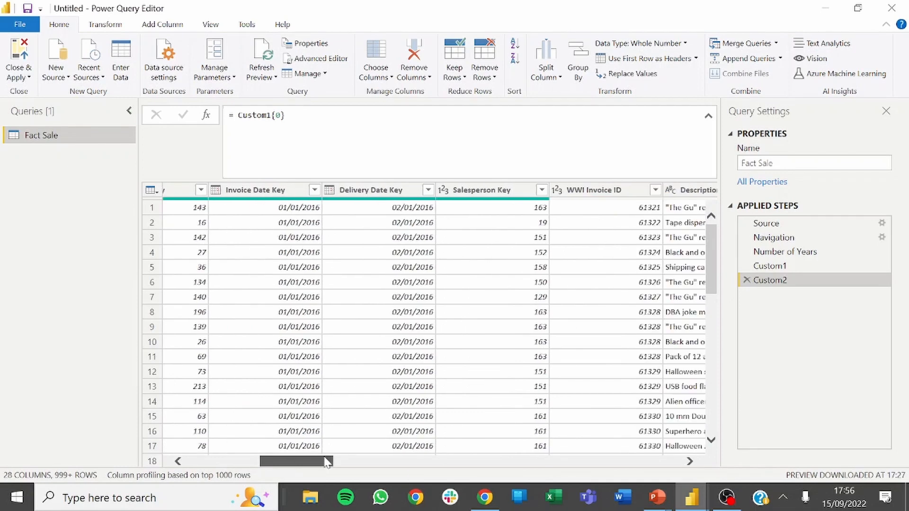
click(284, 192)
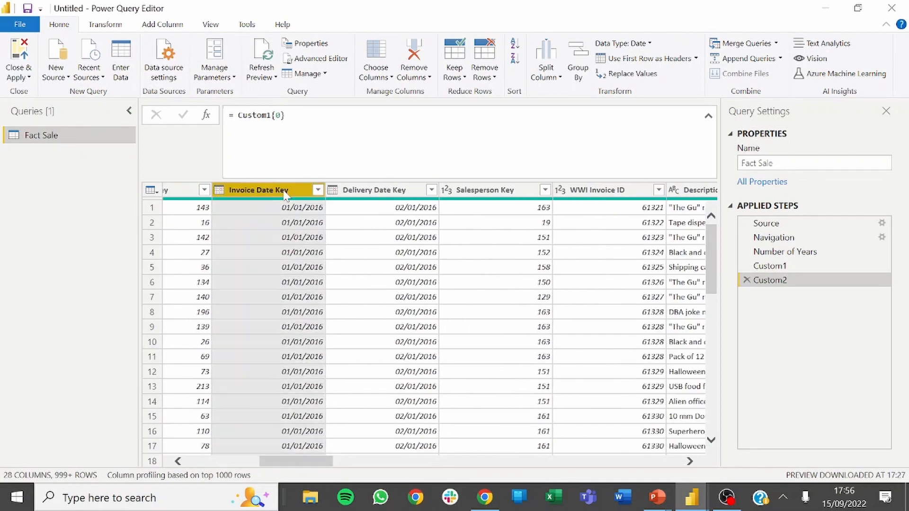
click(747, 280)
Drill into the second partitioned table to check its Invoice Date Key values, and delete the drill-down step.
click(179, 221)
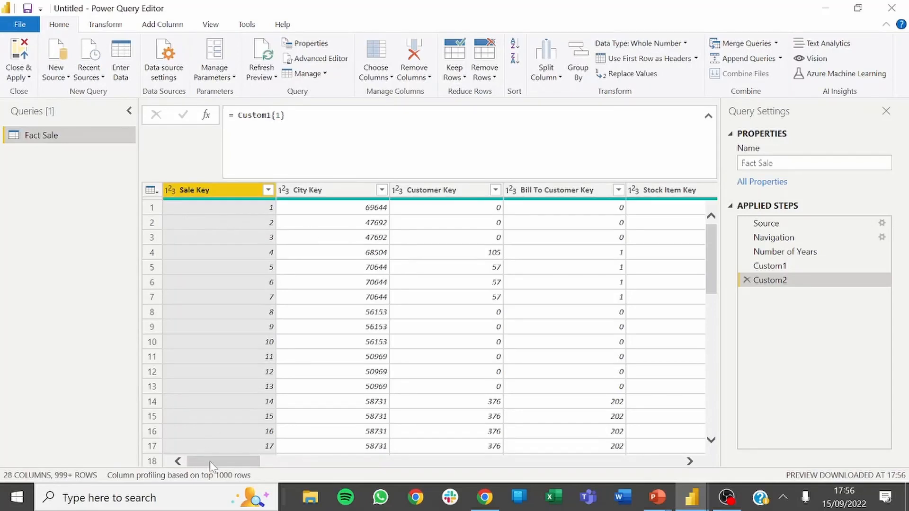
drag(209, 461, 257, 462)
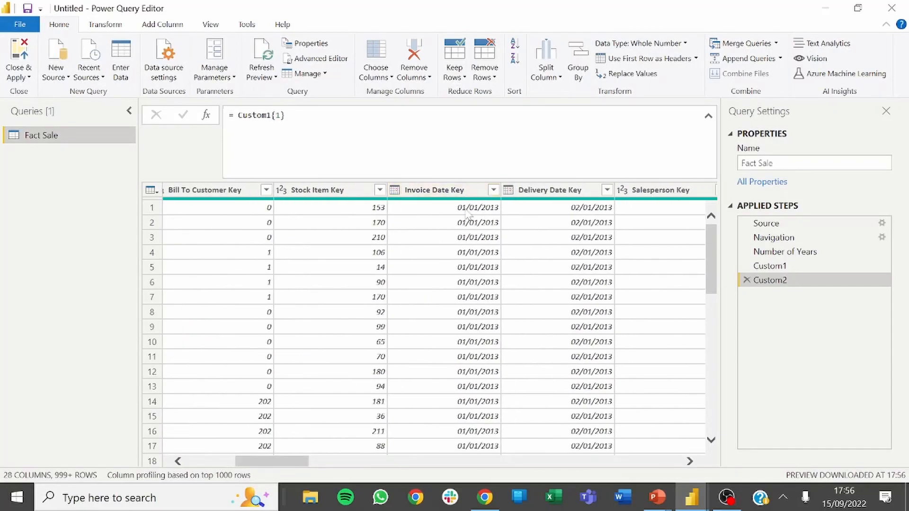
click(747, 281)
Rename the Custom1 step as Partition Tables.
right_click(786, 266)
click(806, 289)
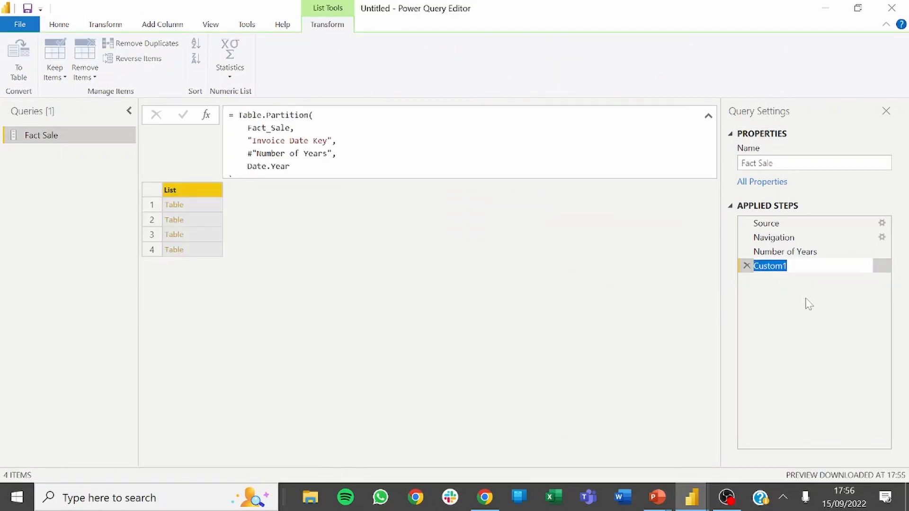
text(Parti)
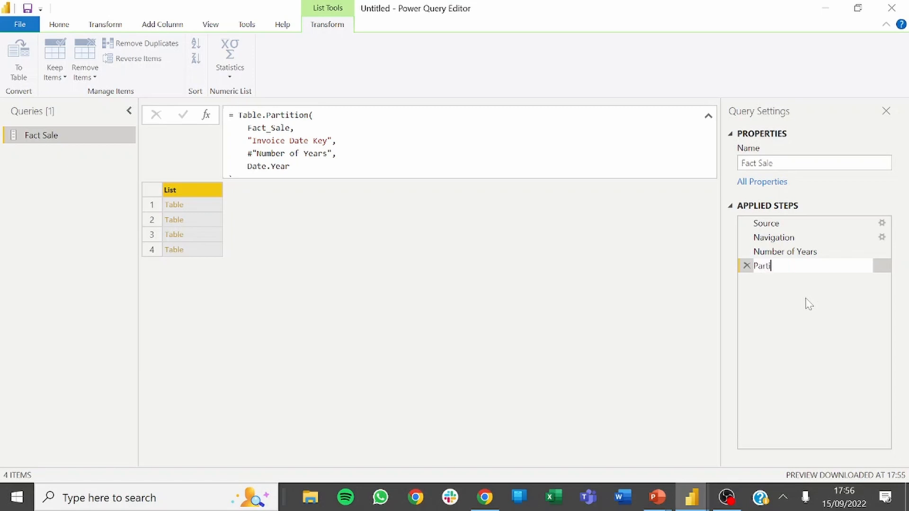
text(tion Tablles)
key(Return)
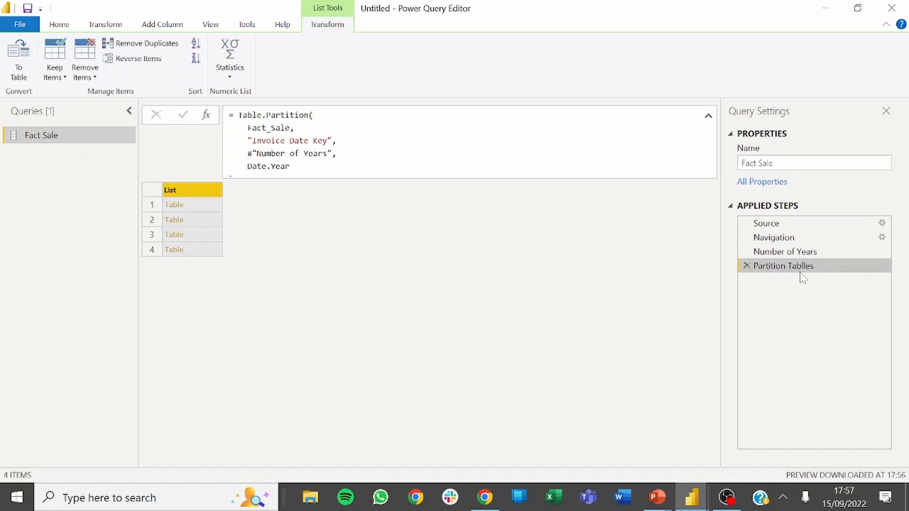
right_click(800, 268)
click(821, 297)
click(806, 266)
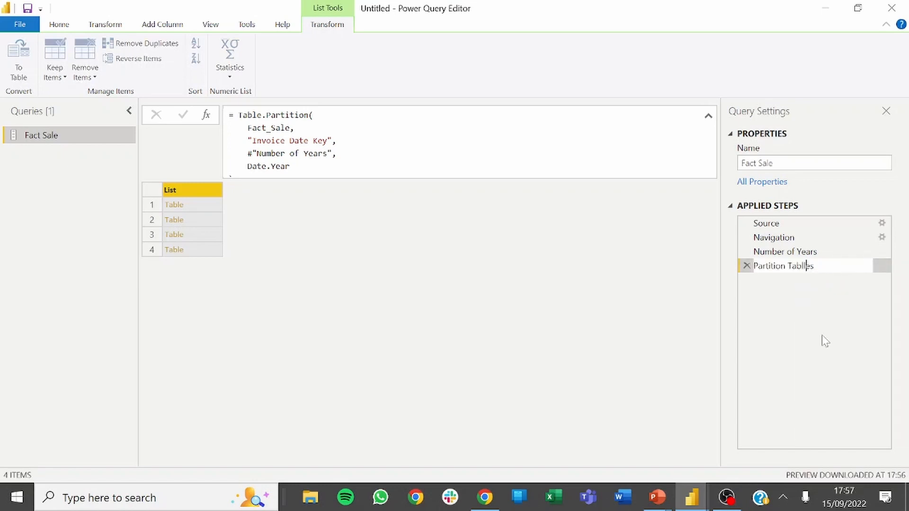
key(BackSpace)
key(Return)
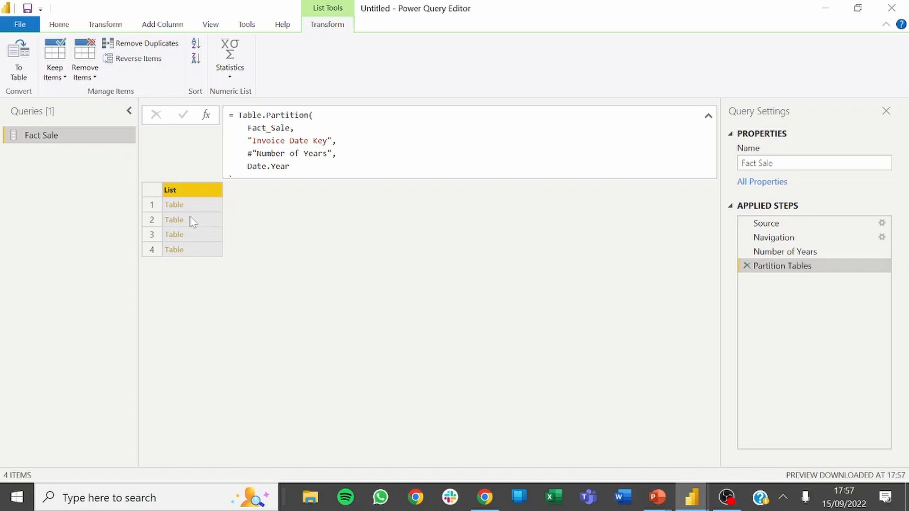
right_click(772, 266)
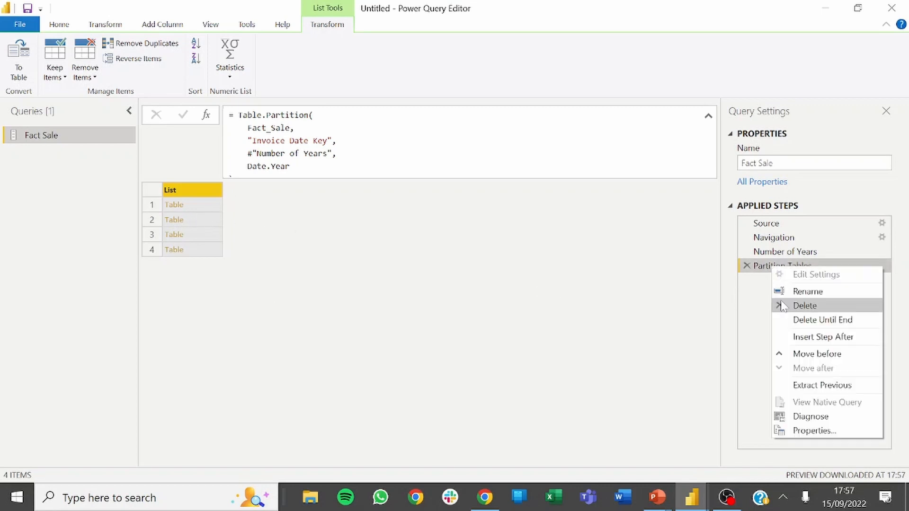
click(647, 326)
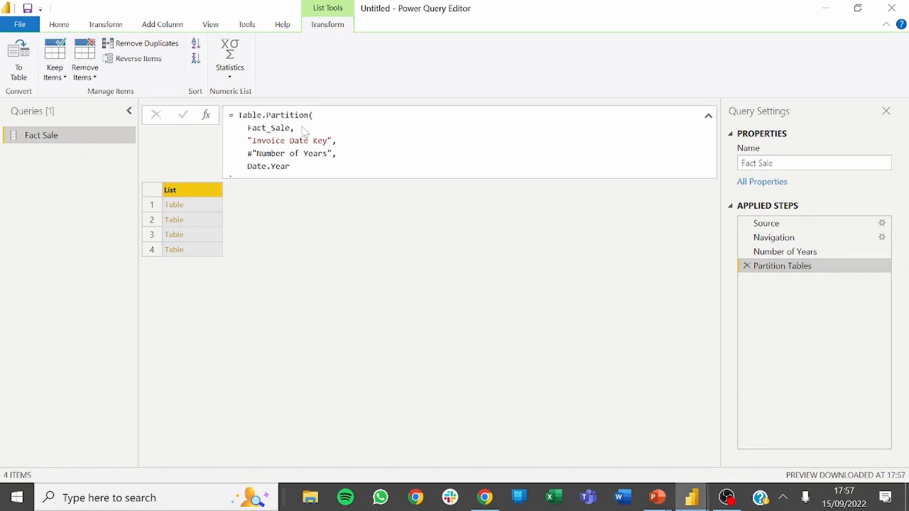
Add a custom step after Partition Tables that merges its list of tables with the formula = Table.Combine(#"Partition Tables").
click(207, 116)
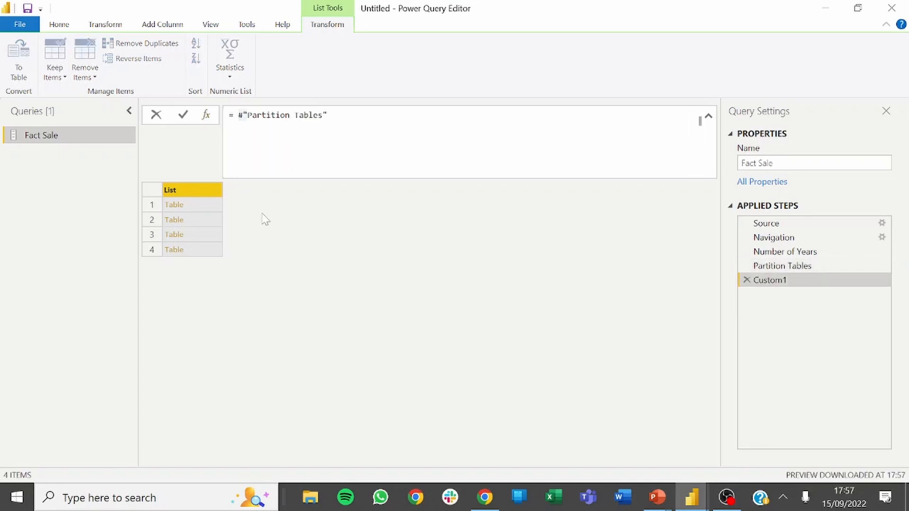
key(Left)
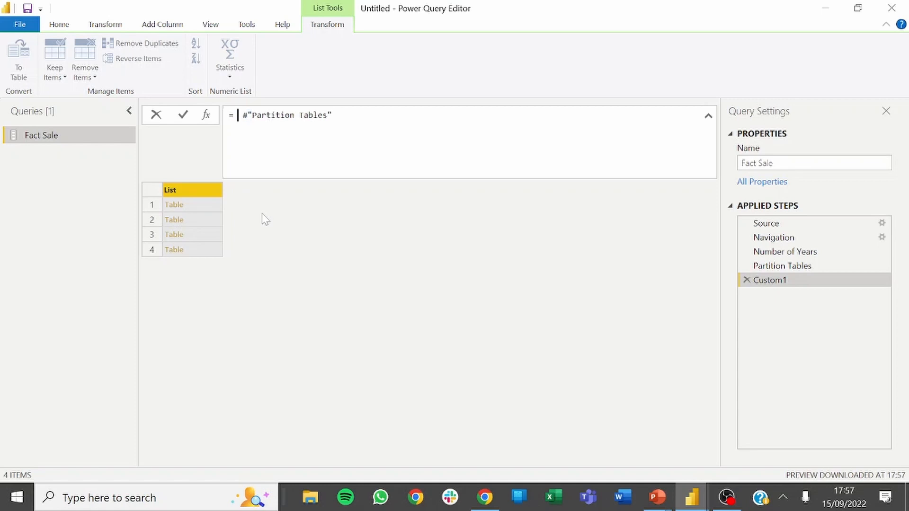
text(TAble.Combine)
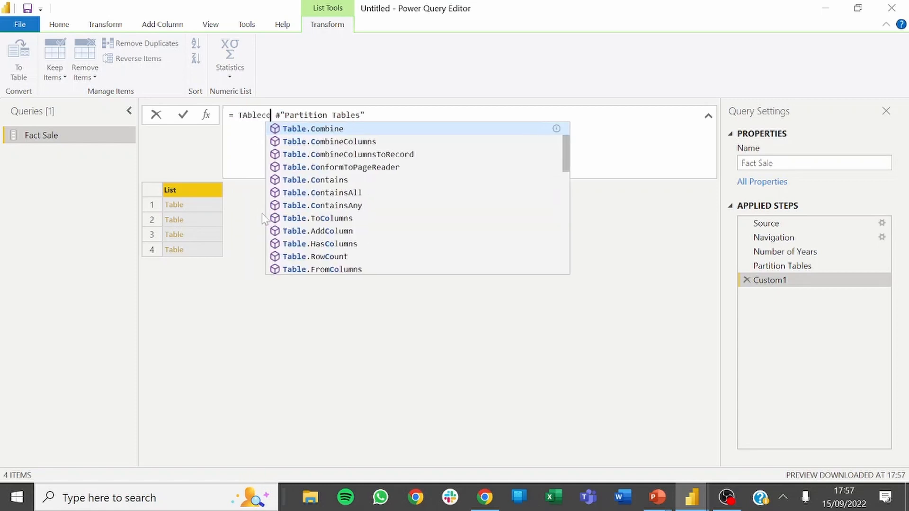
key(Tab)
text(()
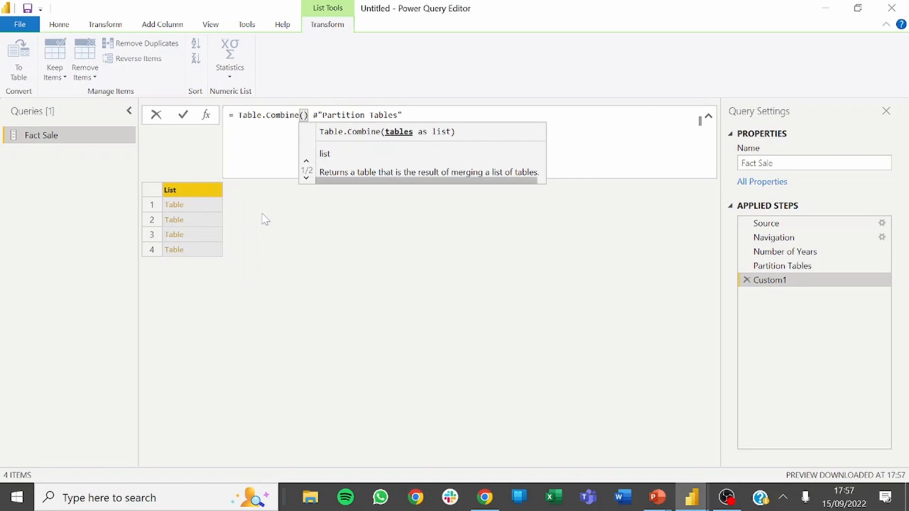
key(Delete)
key(Down)
key(Delete)
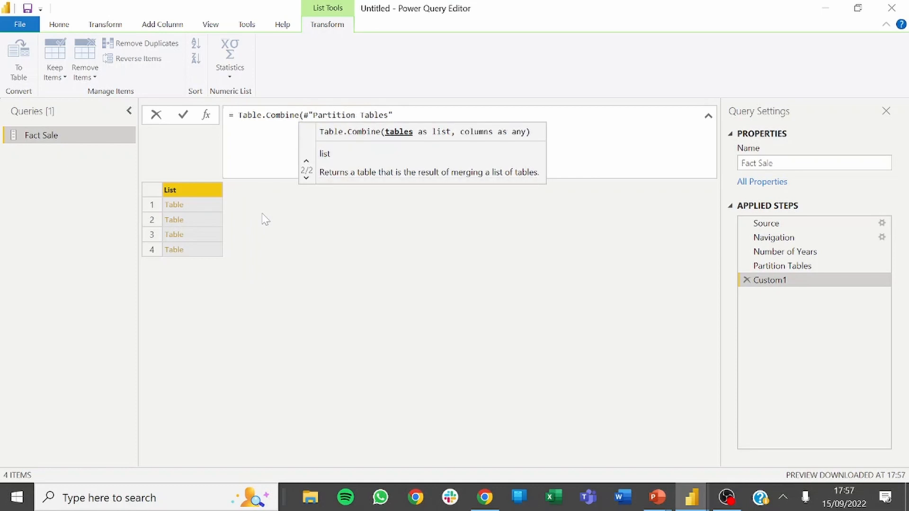
click(700, 121)
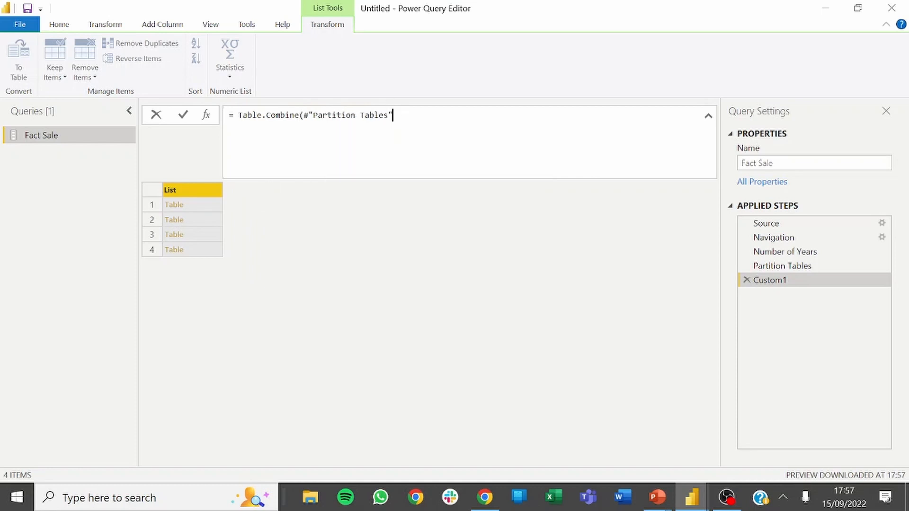
text())
key(Return)
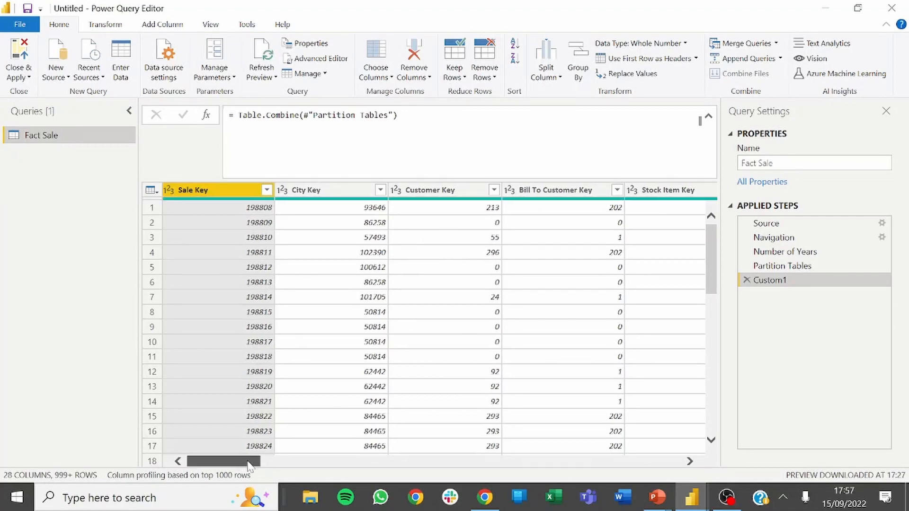
Check the Invoice Date Key values in the combined table, including its filter list, without applying a filter.
drag(258, 462, 298, 465)
click(401, 190)
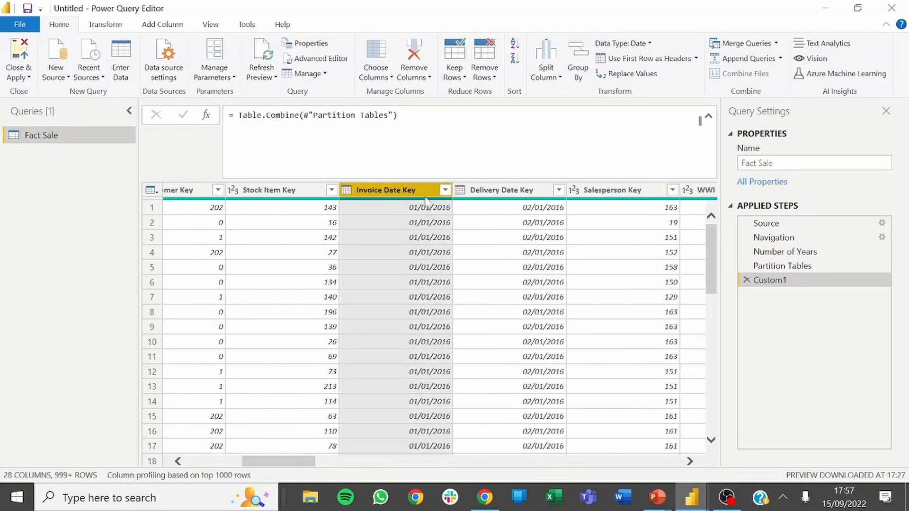
click(446, 190)
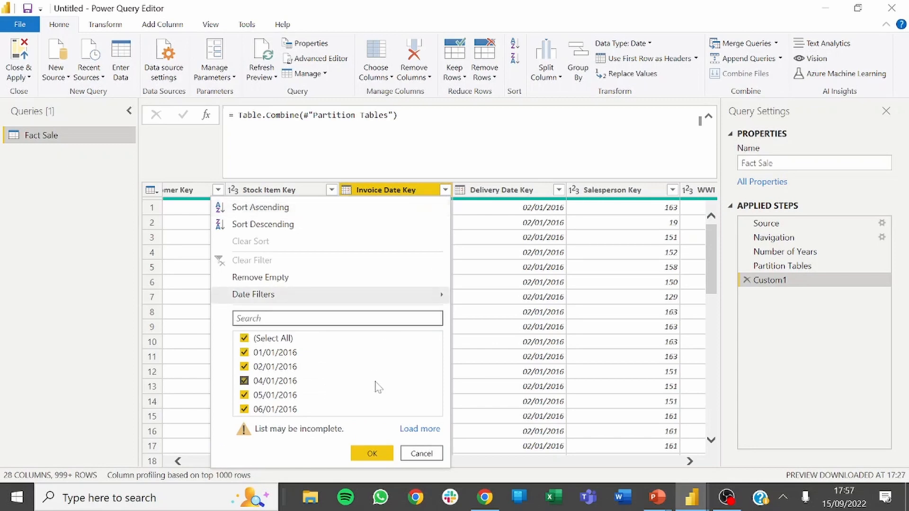
click(566, 297)
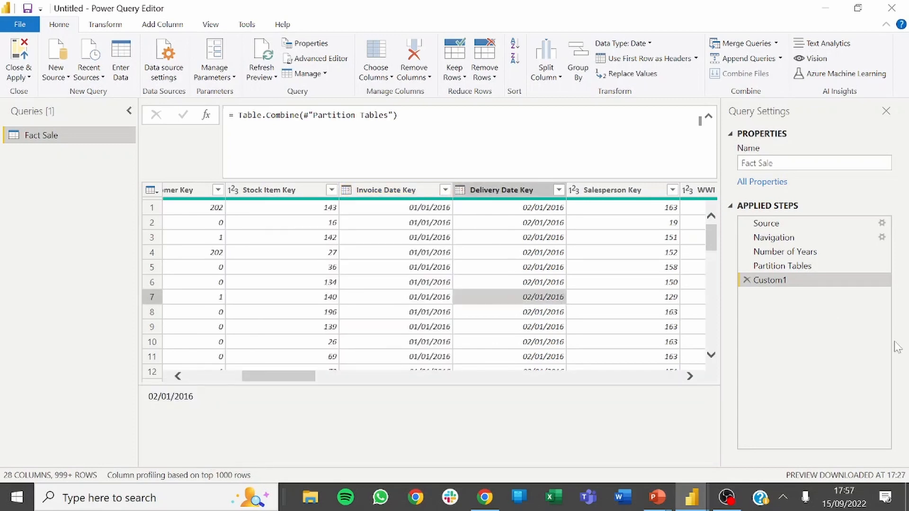
View the native query of the Custom1 step and examine its select statements and the union all clauses joining them.
right_click(779, 281)
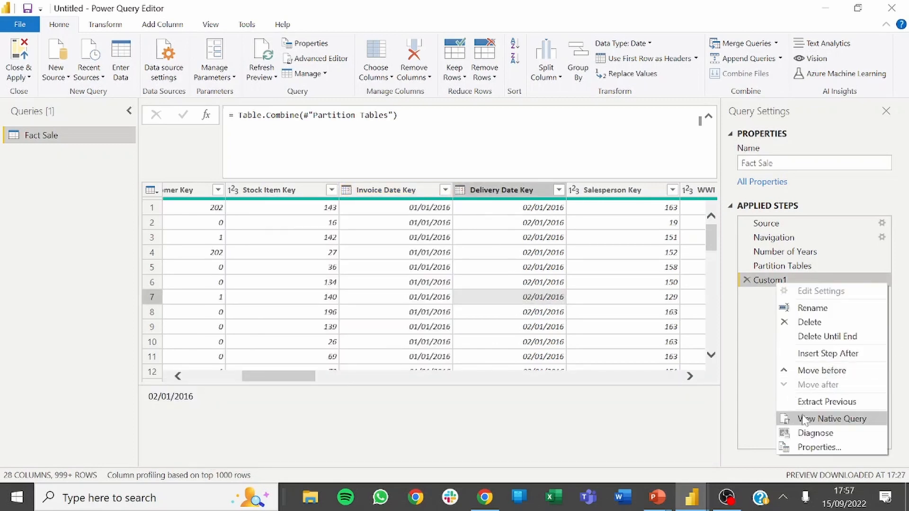
click(805, 419)
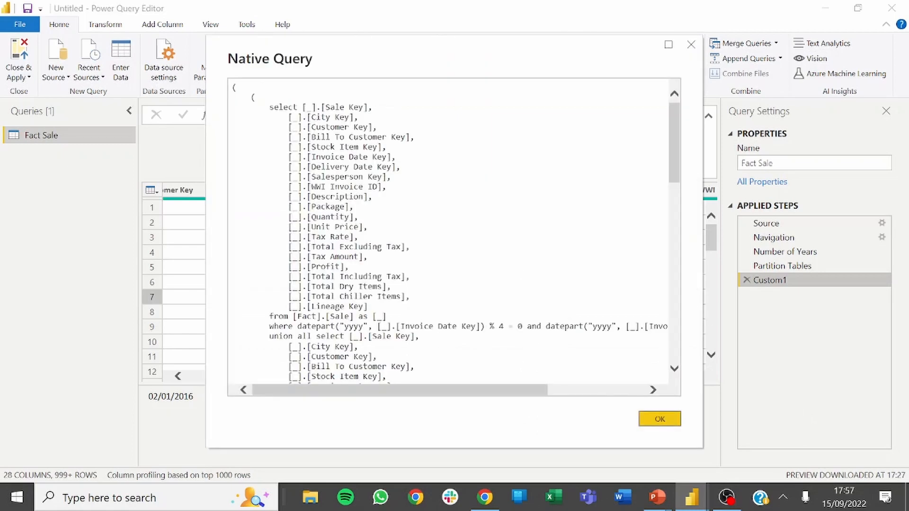
click(419, 327)
drag(387, 316, 223, 110)
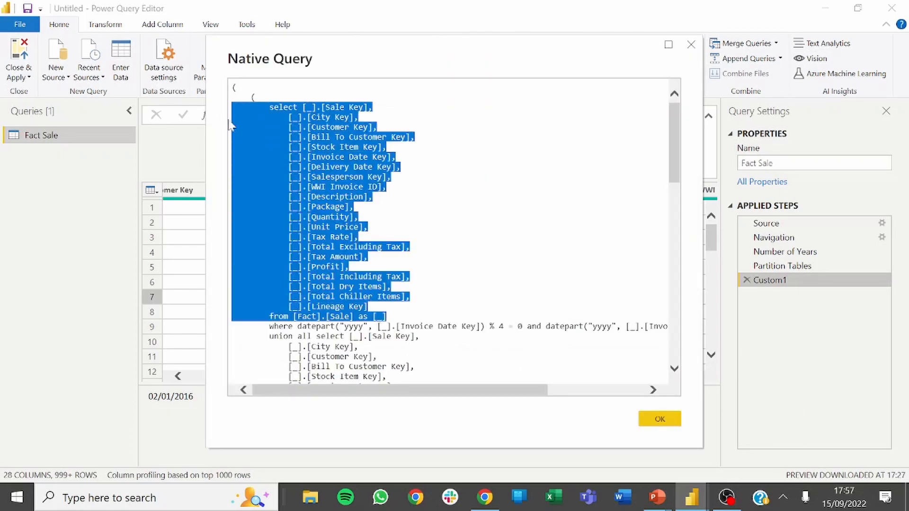
drag(273, 337, 373, 337)
scroll(373, 337, down, 6)
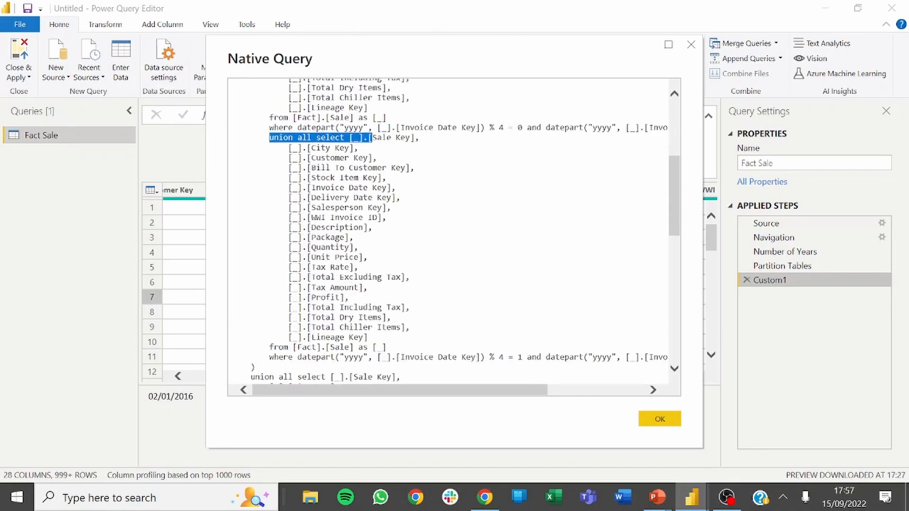
drag(387, 240, 218, 53)
scroll(426, 228, down, 12)
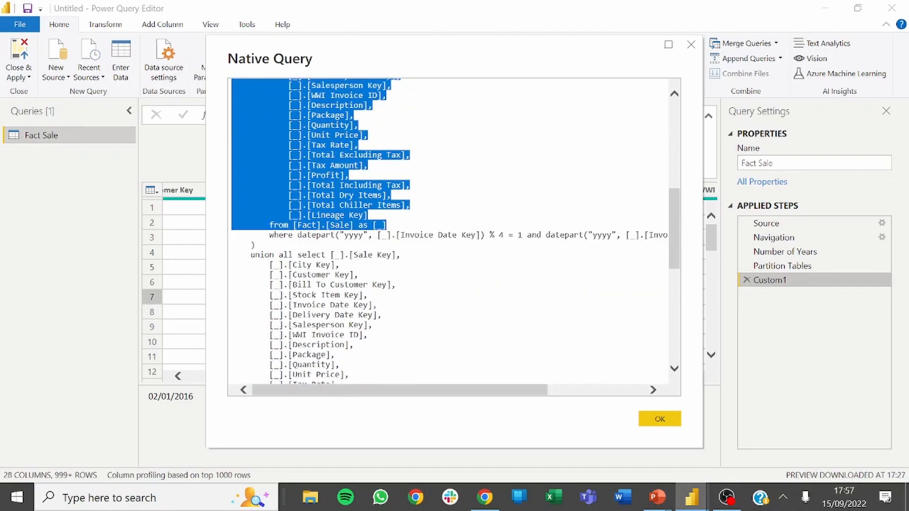
drag(392, 216, 293, 186)
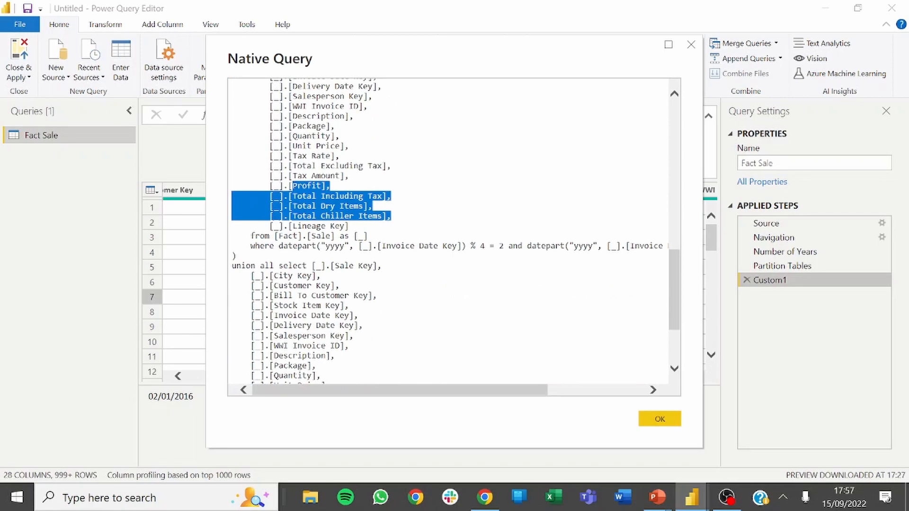
scroll(450, 232, down, 4)
drag(379, 317, 386, 356)
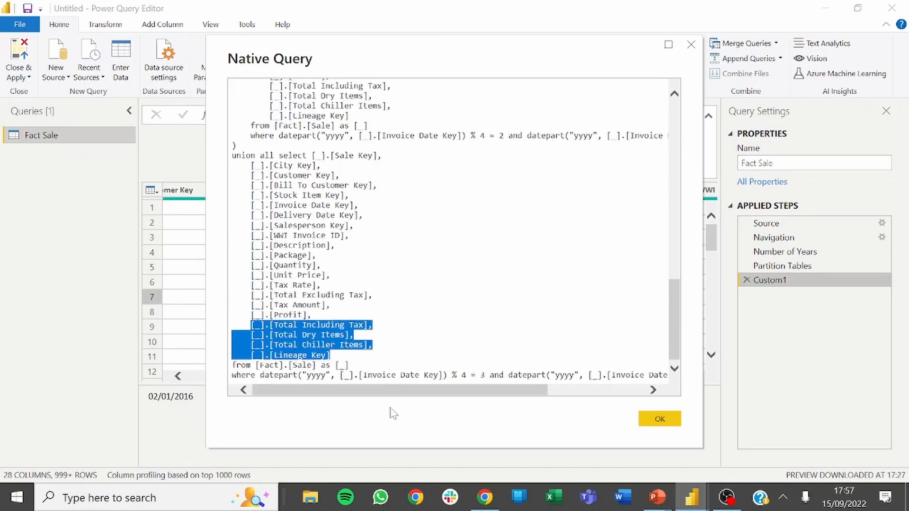
Examine the datepart and modulo conditions in the last where clause through to its end, and close the native query.
click(389, 367)
drag(260, 375, 327, 375)
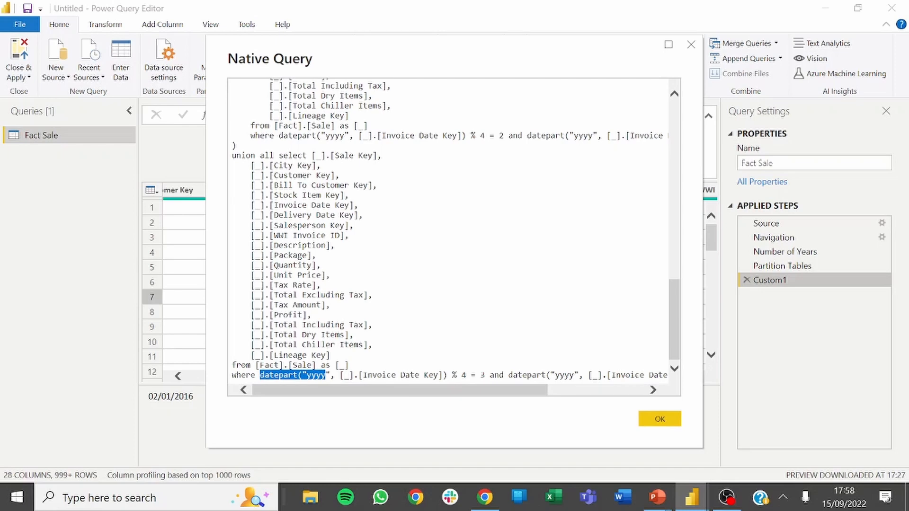
click(333, 376)
click(274, 375)
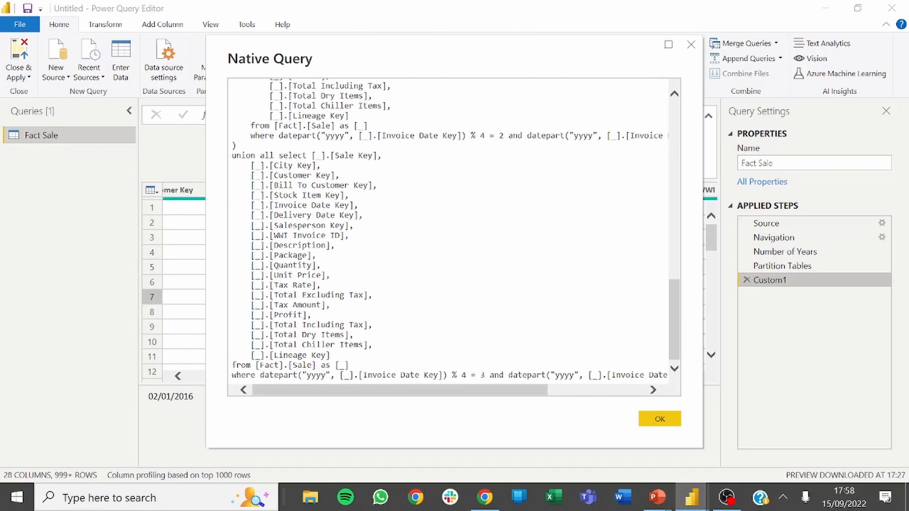
click(331, 355)
drag(261, 375, 326, 375)
click(326, 375)
click(485, 375)
drag(485, 392, 608, 397)
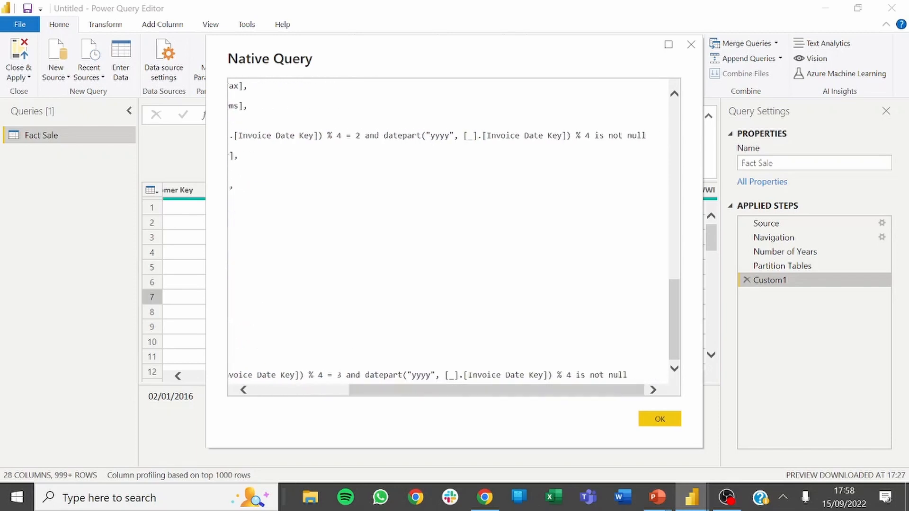
click(538, 375)
click(691, 44)
Rename the Custom1 step as Combine Tables.
right_click(766, 281)
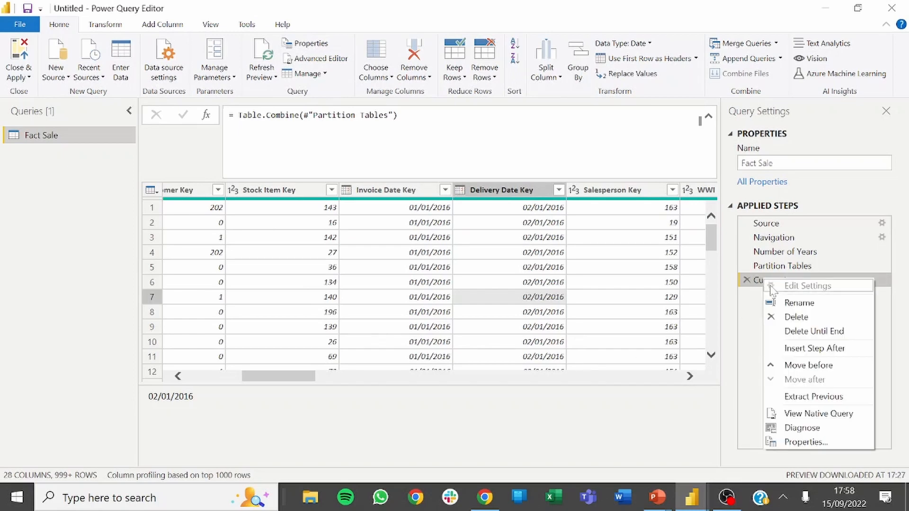
click(779, 300)
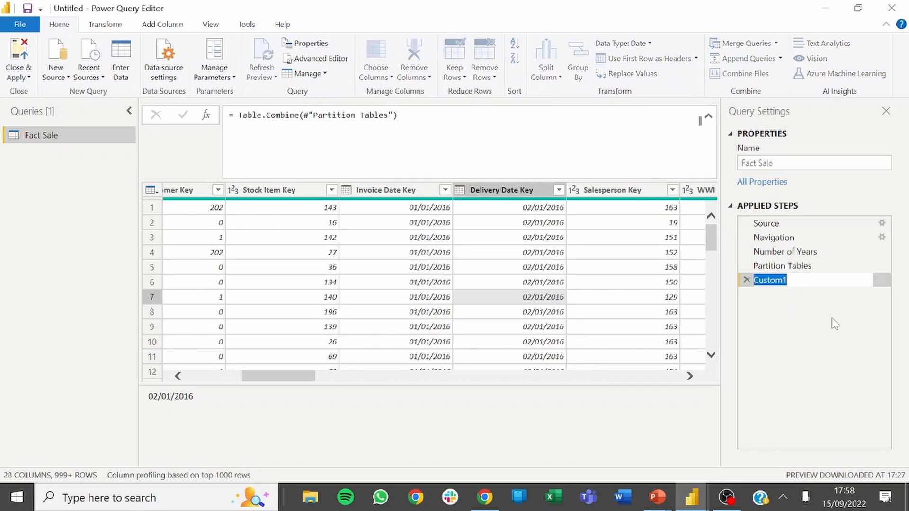
text(COmbine)
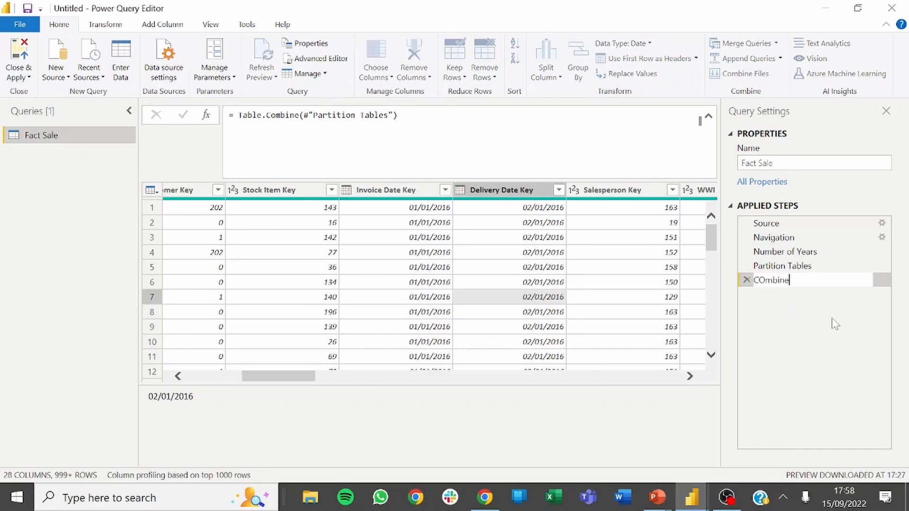
key(BackSpace)
key(BackSpace)
key(BackSpace)
key(BackSpace)
key(BackSpace)
text(Combine Tables)
key(Return)
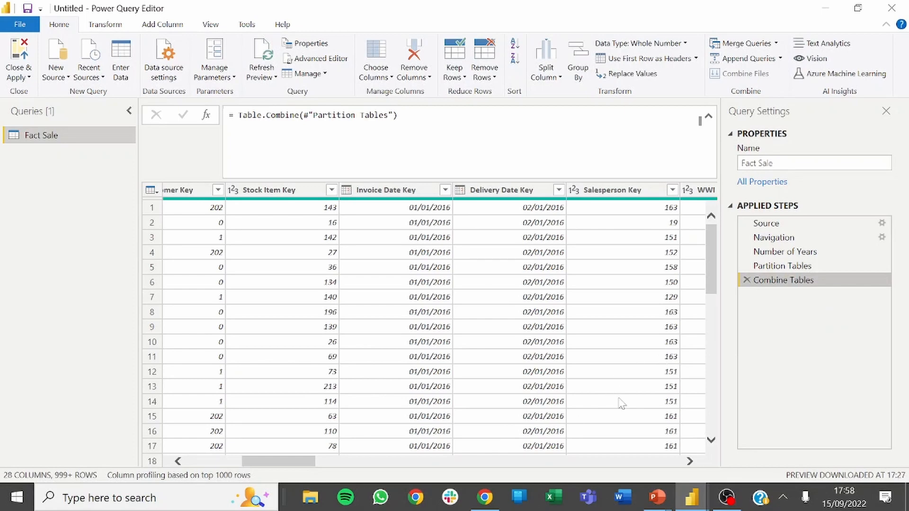
View the native query of the Combine Tables step and read through it to the final where clause.
right_click(789, 290)
click(820, 420)
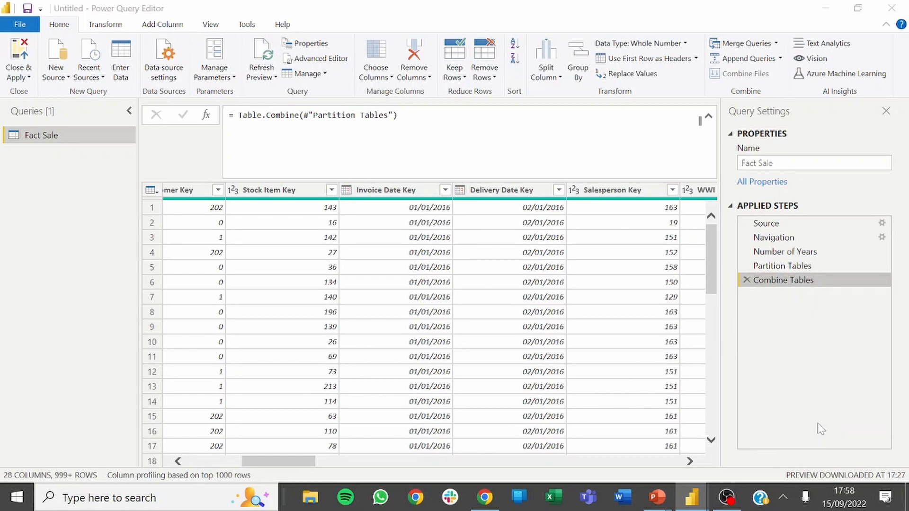
scroll(450, 237, down, 9)
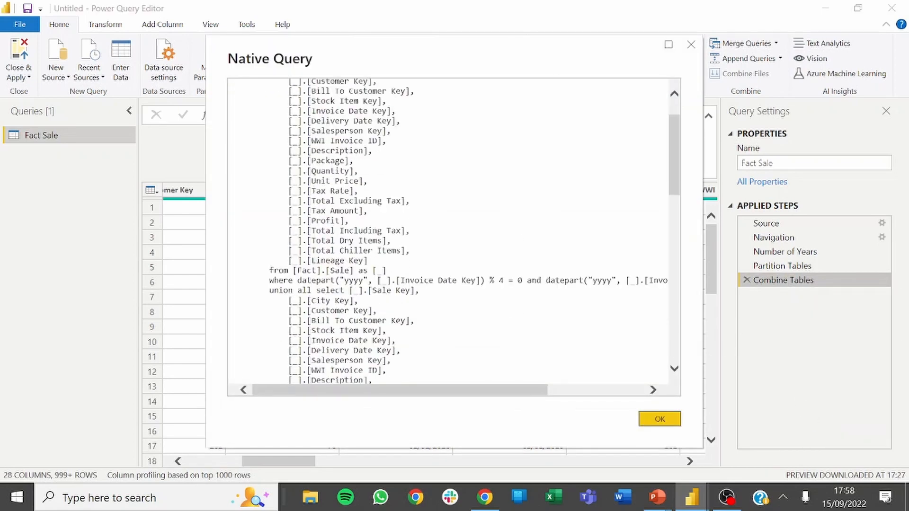
scroll(450, 232, down, 6)
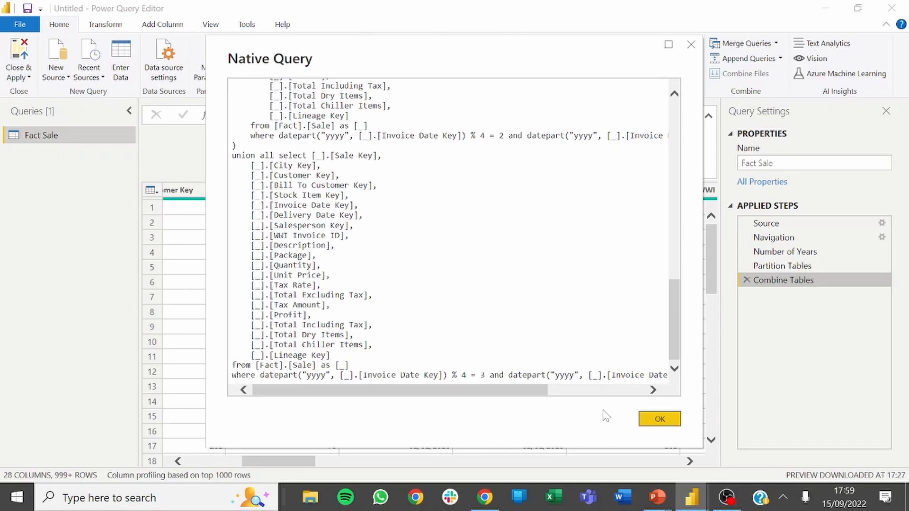
Switch to the PowerPoint slide show with the Day 29 instructions.
key(alt+Tab)
click(628, 190)
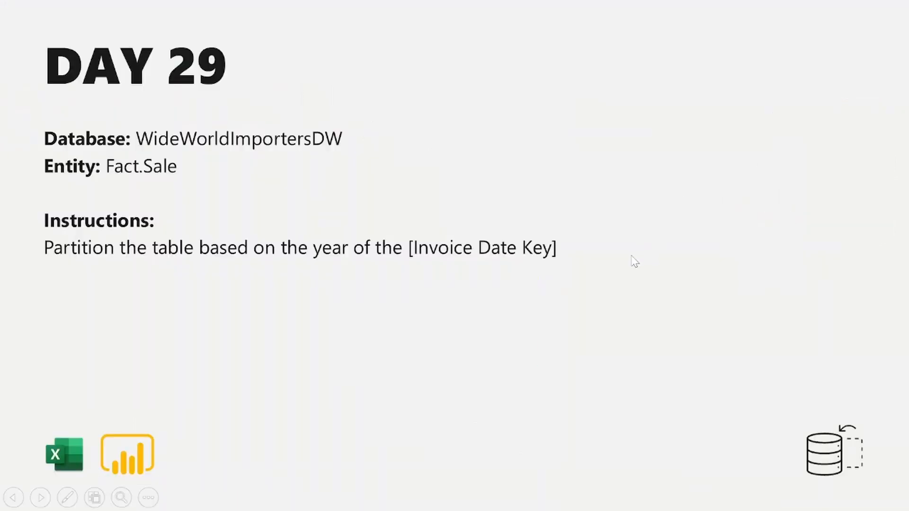